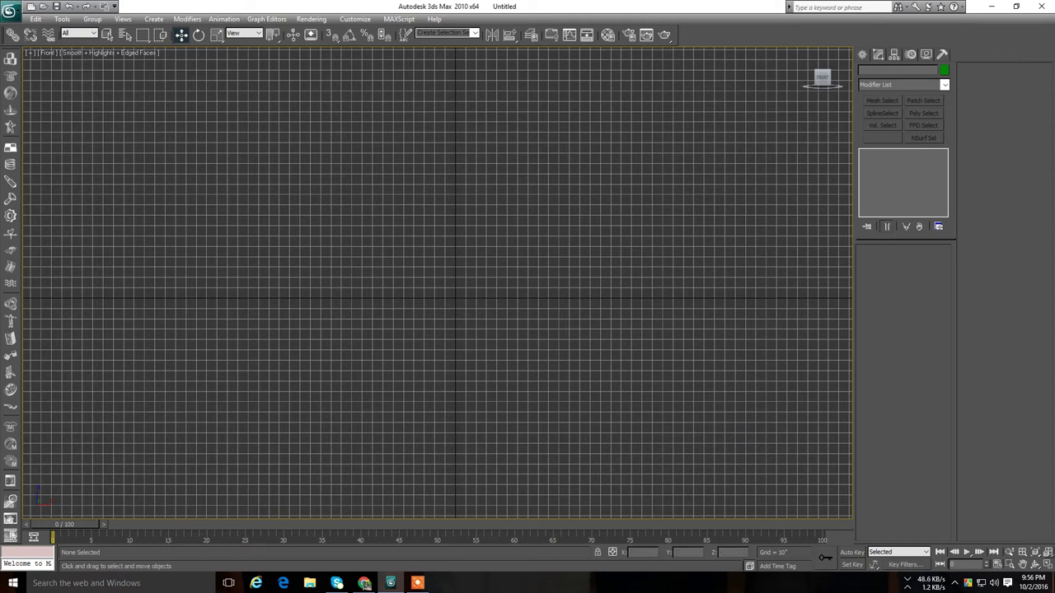
- Maximize the Front viewport and show the Standard Primitives object types for creation
{"action": "left_click", "coordinate": [1046, 566]}
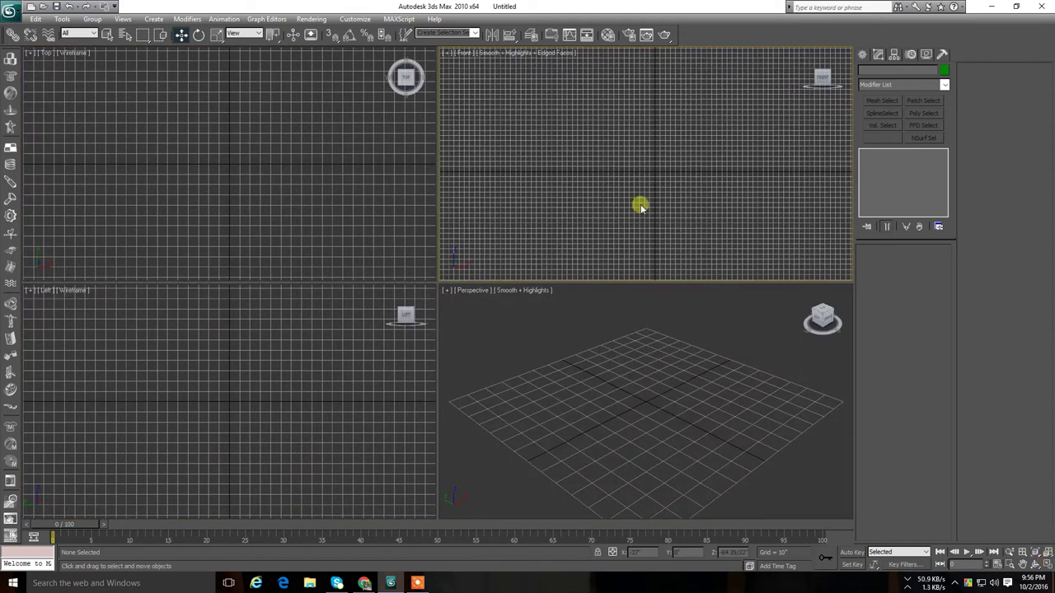
{"action": "scroll", "coordinate": [640, 205], "scroll_direction": "up", "scroll_amount": 2}
{"action": "left_click", "coordinate": [659, 361]}
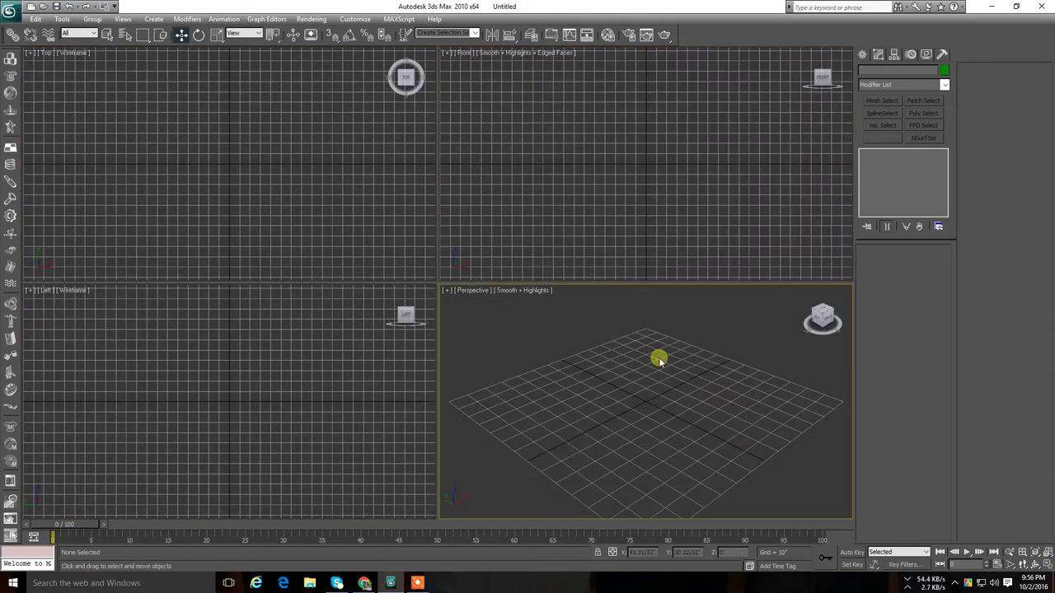
{"action": "left_click", "coordinate": [777, 212]}
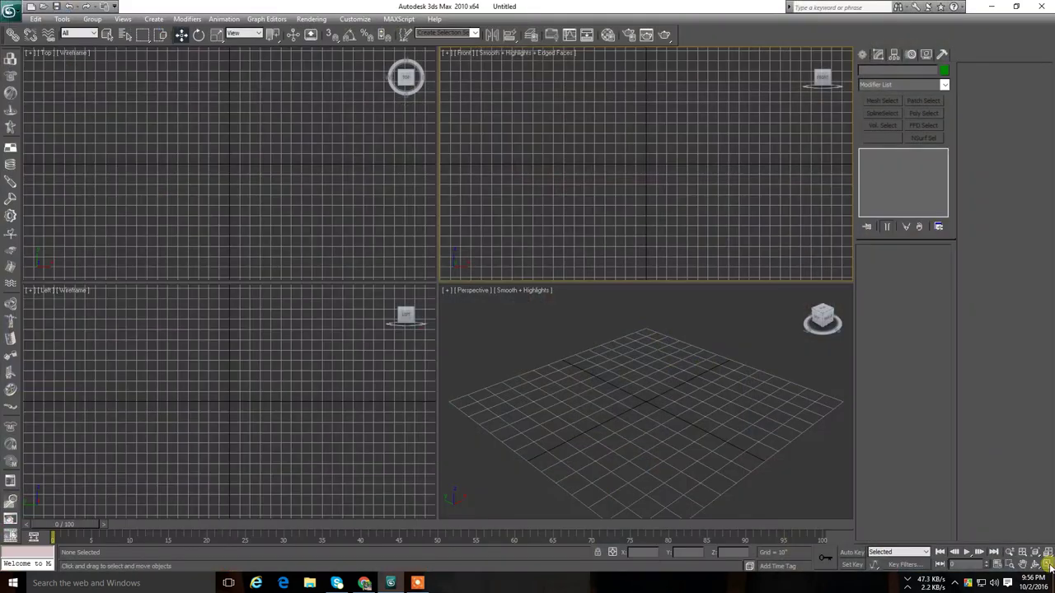
{"action": "left_click", "coordinate": [1047, 566]}
{"action": "left_click", "coordinate": [862, 55]}
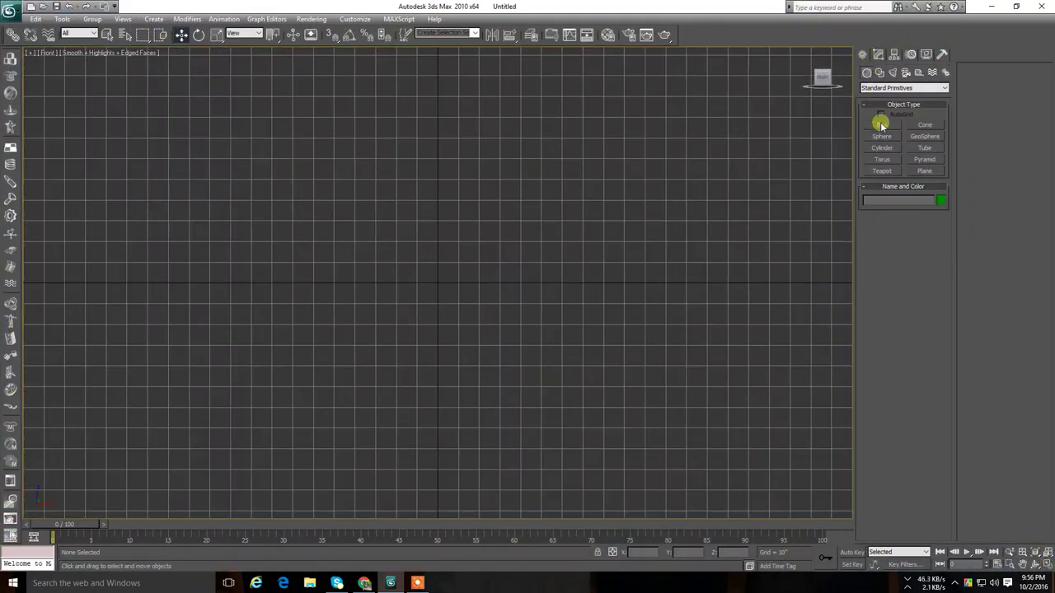
- Draw a tall pink plane in the Front view and stretch it wider horizontally
{"action": "left_click", "coordinate": [923, 172]}
{"action": "mouse_move", "coordinate": [357, 154]}
{"action": "left_mouse_down"}
{"action": "mouse_move", "coordinate": [534, 397]}
{"action": "mouse_move", "coordinate": [535, 463]}
{"action": "left_mouse_up"}
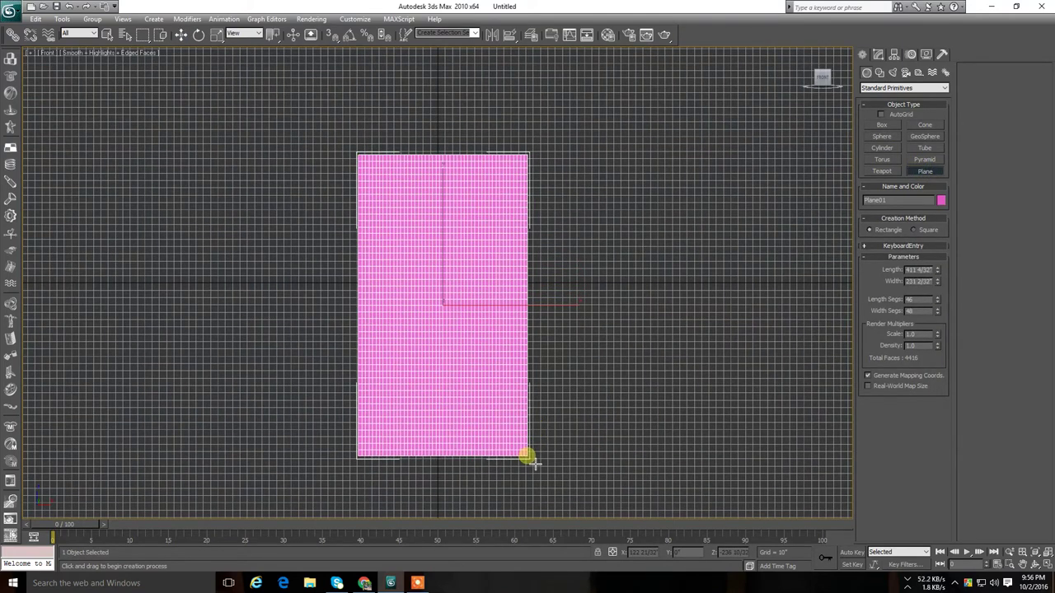
{"action": "left_click_drag", "start_coordinate": [535, 463], "coordinate": [538, 466]}
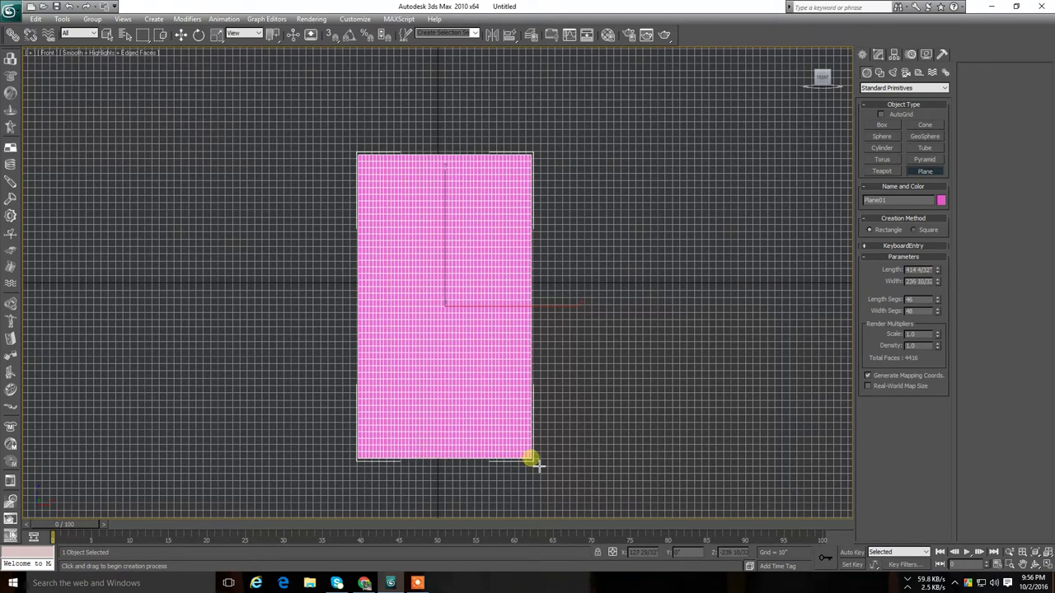
{"action": "left_click", "coordinate": [216, 36]}
{"action": "left_click_drag", "start_coordinate": [577, 310], "coordinate": [585, 307]}
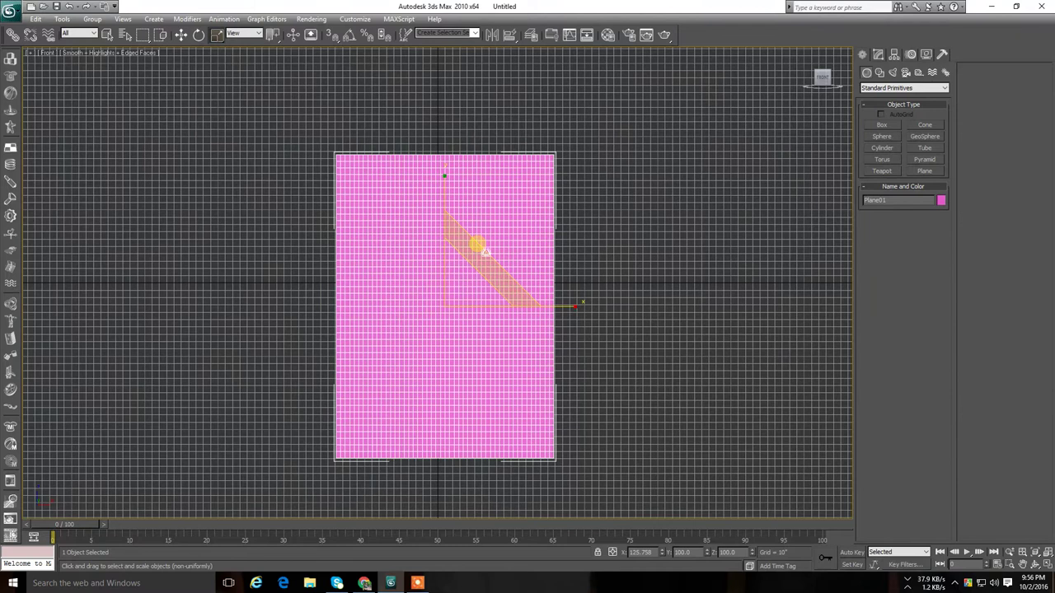
{"action": "left_click", "coordinate": [182, 35]}
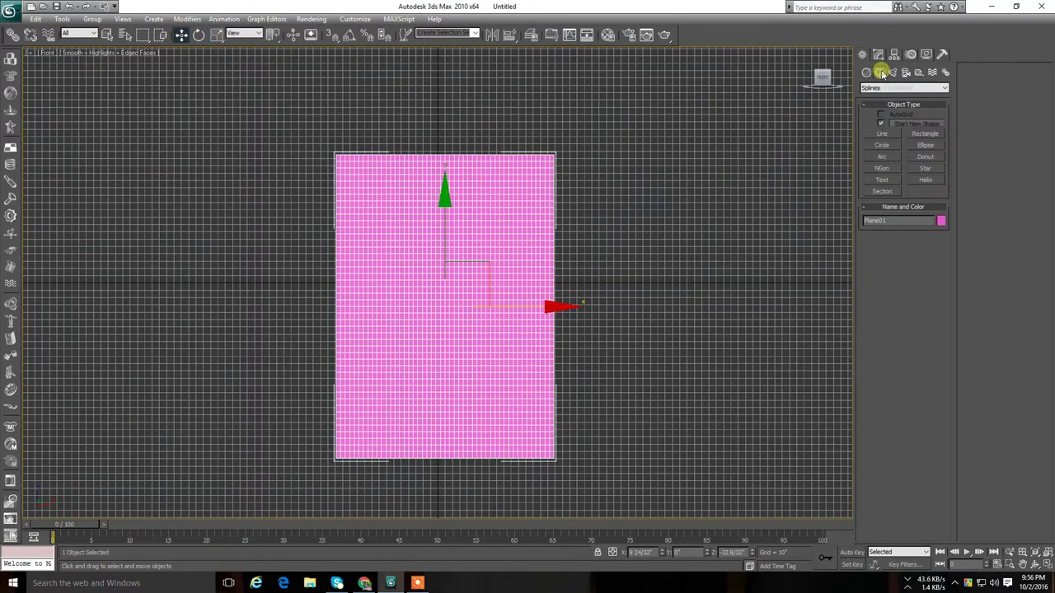
- Raise the plane's segments to 67 by 63 for a denser mesh
{"action": "left_click", "coordinate": [878, 54]}
{"action": "mouse_move", "coordinate": [939, 304]}
{"action": "left_mouse_down"}
{"action": "mouse_move", "coordinate": [939, 275]}
{"action": "mouse_move", "coordinate": [938, 289]}
{"action": "left_mouse_up"}
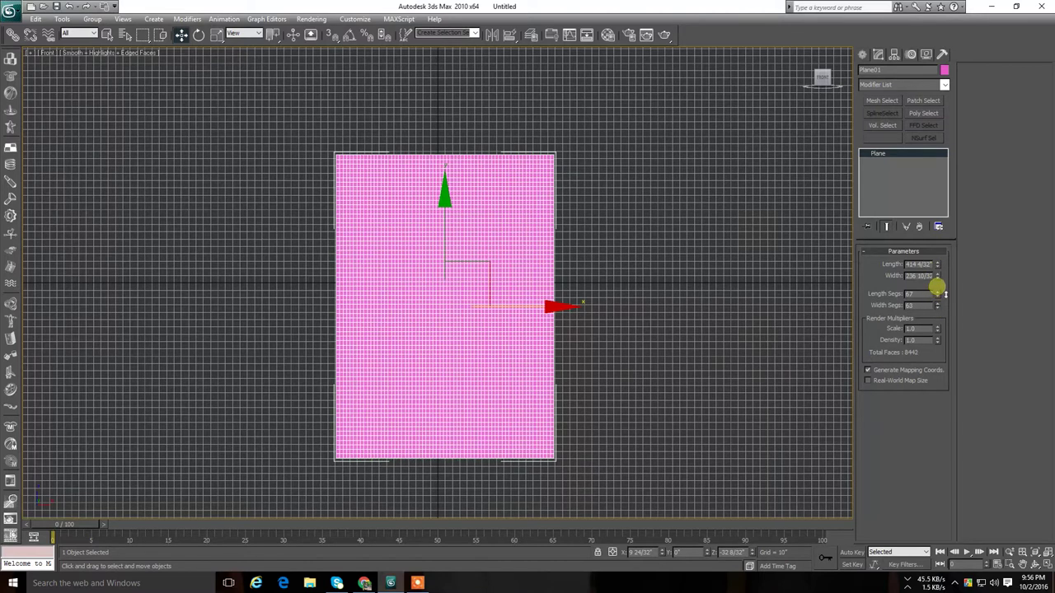
{"action": "left_click", "coordinate": [864, 54]}
{"action": "left_click", "coordinate": [878, 74]}
{"action": "left_click", "coordinate": [867, 72]}
- Draw a thin slab Box01 across the plane's top and align it in depth from the Top view
{"action": "left_click", "coordinate": [882, 124]}
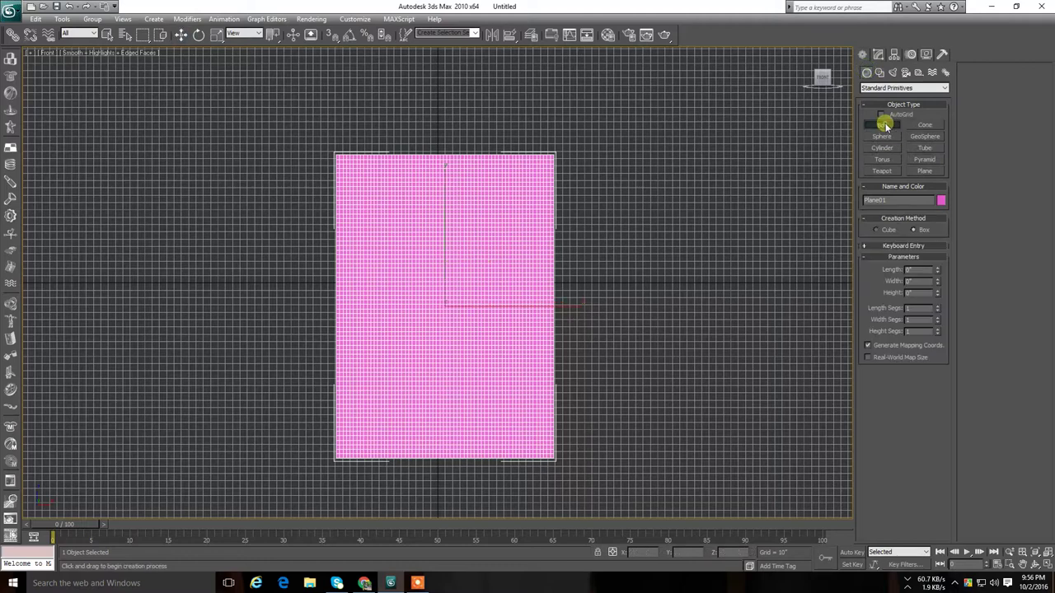
{"action": "scroll", "coordinate": [659, 169], "scroll_direction": "up", "scroll_amount": 5}
{"action": "scroll", "coordinate": [664, 278], "scroll_direction": "down", "scroll_amount": 5}
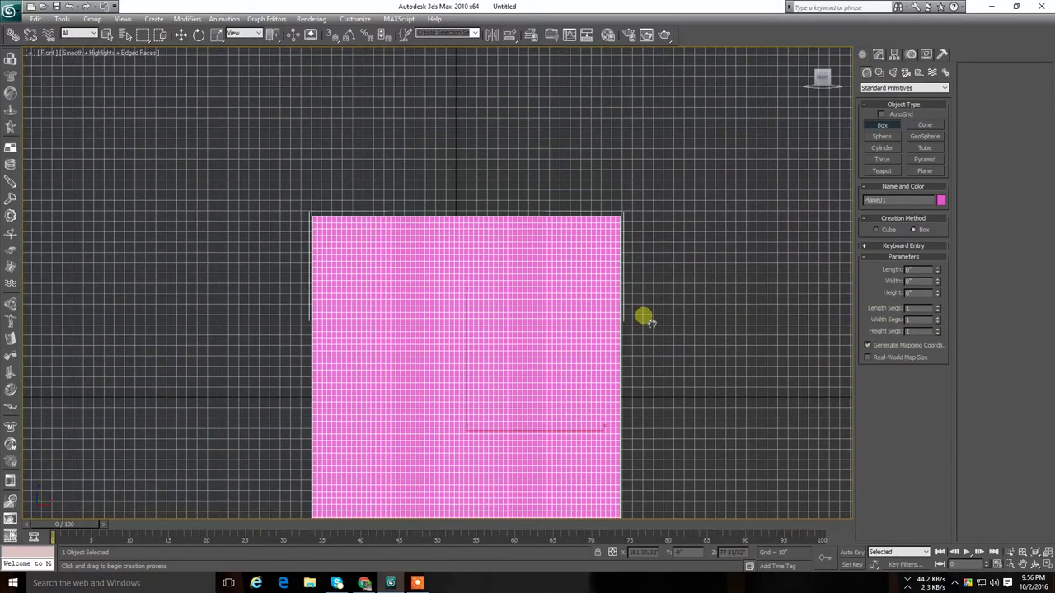
{"action": "scroll", "coordinate": [618, 313], "scroll_direction": "up", "scroll_amount": 5}
{"action": "mouse_move", "coordinate": [175, 151]}
{"action": "left_mouse_down"}
{"action": "mouse_move", "coordinate": [798, 171]}
{"action": "mouse_move", "coordinate": [816, 186]}
{"action": "left_mouse_up"}
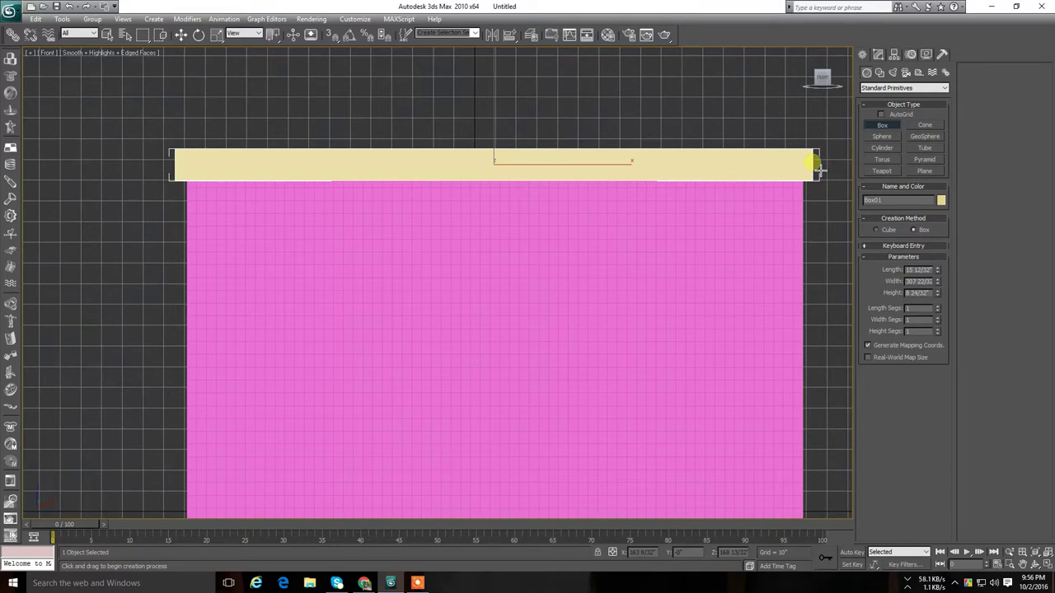
{"action": "key", "text": "t"}
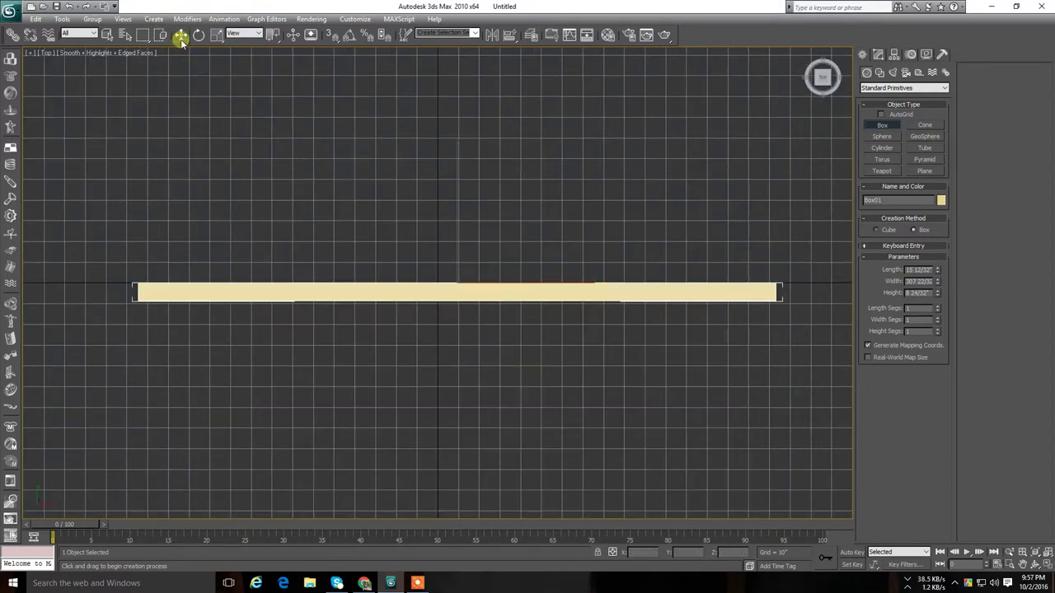
{"action": "left_click", "coordinate": [180, 34]}
{"action": "key", "text": "F3"}
{"action": "left_click_drag", "start_coordinate": [459, 180], "coordinate": [466, 174]}
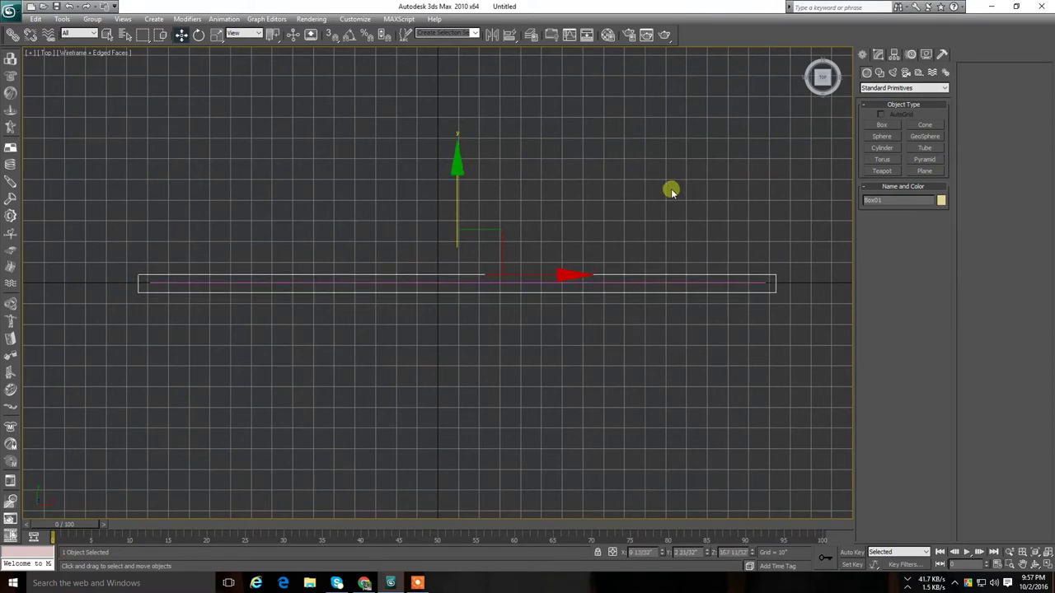
{"action": "key", "text": "f"}
{"action": "middle_click_drag", "start_coordinate": [660, 199], "coordinate": [663, 214]}
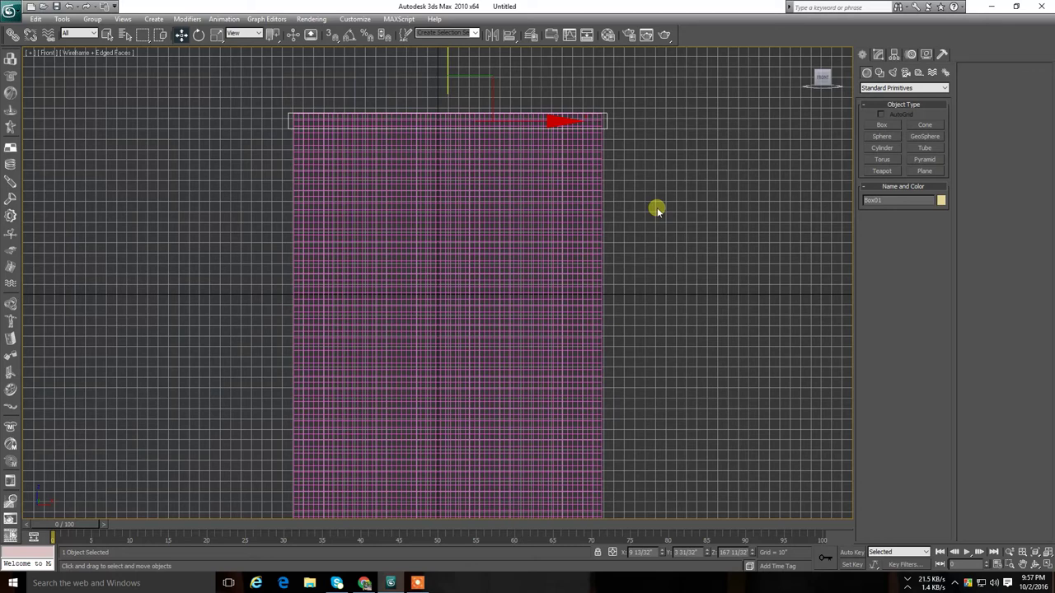
{"action": "key", "text": "F3"}
{"action": "scroll", "coordinate": [651, 202], "scroll_direction": "down", "scroll_amount": 2}
- Shift-copy the slab down as Box02 across the middle of the plane
{"action": "left_click_drag", "start_coordinate": [445, 64], "coordinate": [488, 217], "text": "shift"}
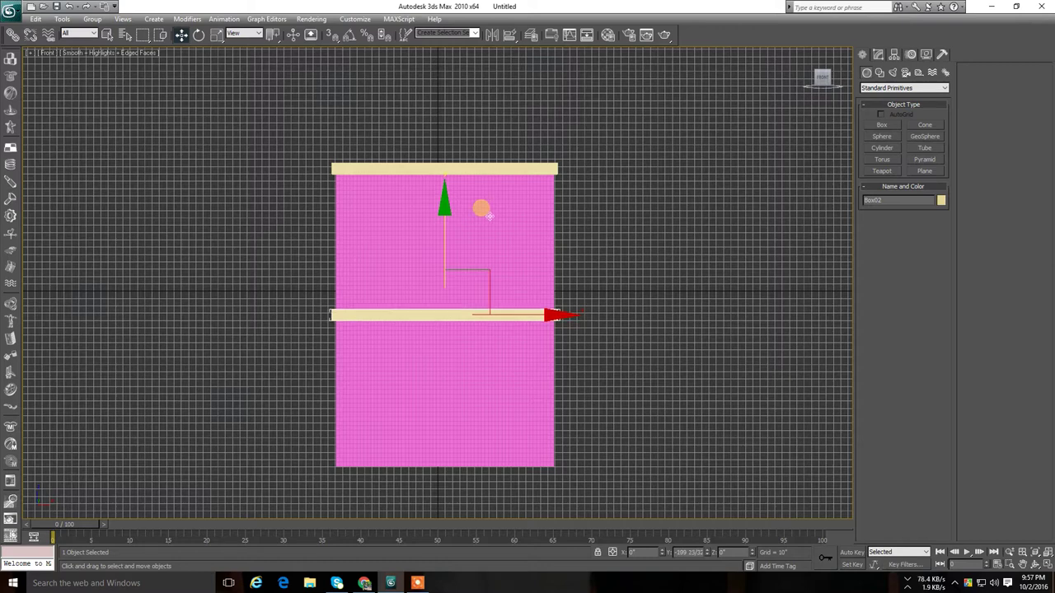
{"action": "left_click_drag", "start_coordinate": [489, 216], "coordinate": [483, 207], "text": "shift"}
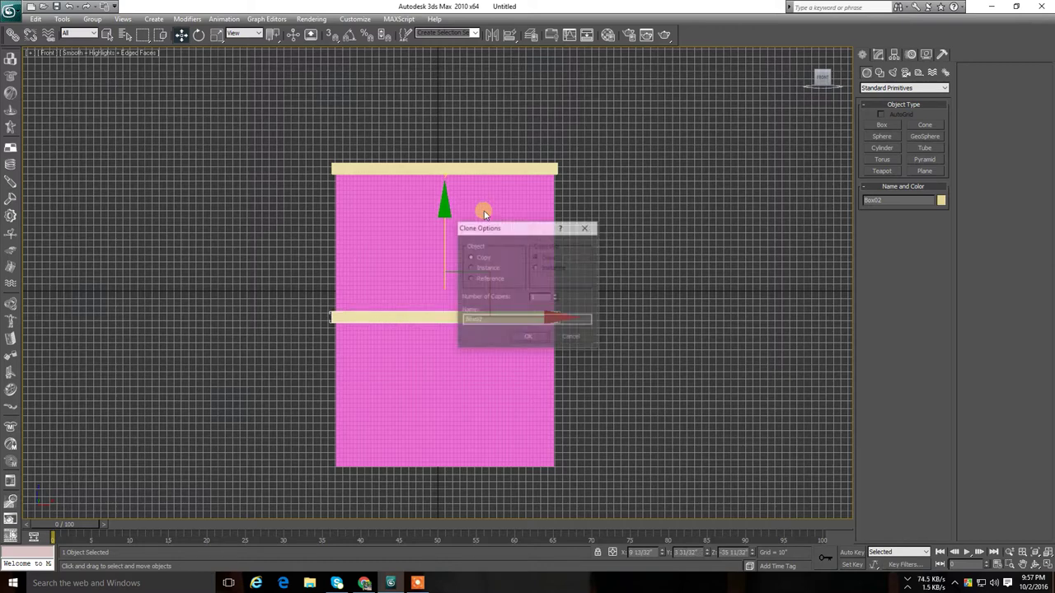
{"action": "left_click", "coordinate": [528, 337]}
{"action": "scroll", "coordinate": [631, 280], "scroll_direction": "down", "scroll_amount": 1}
{"action": "scroll", "coordinate": [631, 280], "scroll_direction": "up", "scroll_amount": 2}
{"action": "left_click", "coordinate": [631, 281]}
{"action": "scroll", "coordinate": [631, 280], "scroll_direction": "down", "scroll_amount": 2}
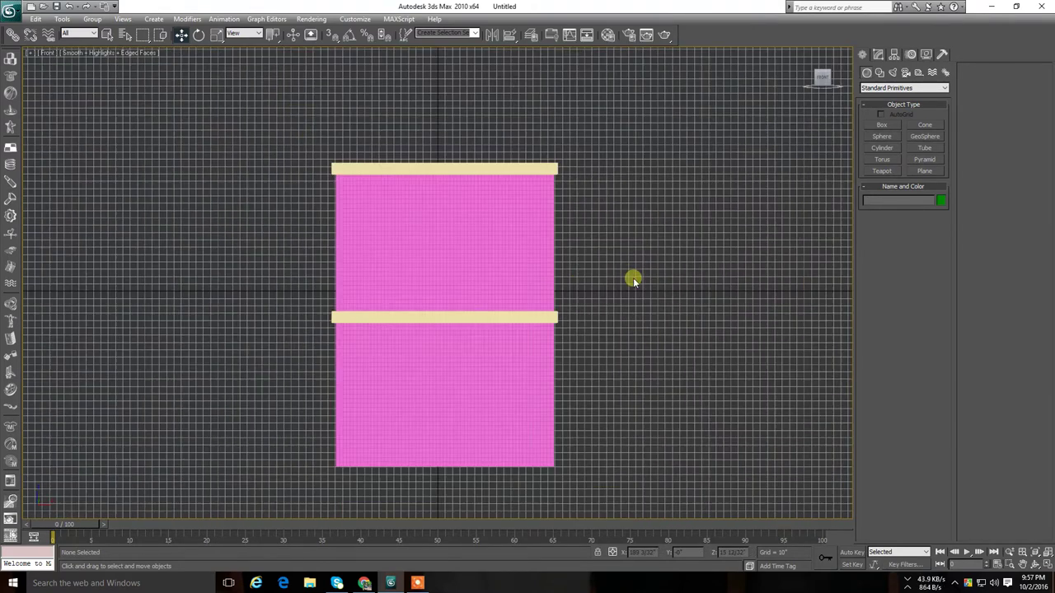
{"action": "left_click", "coordinate": [518, 246]}
- Add a Cloth modifier to the pink plane
{"action": "left_click", "coordinate": [878, 54]}
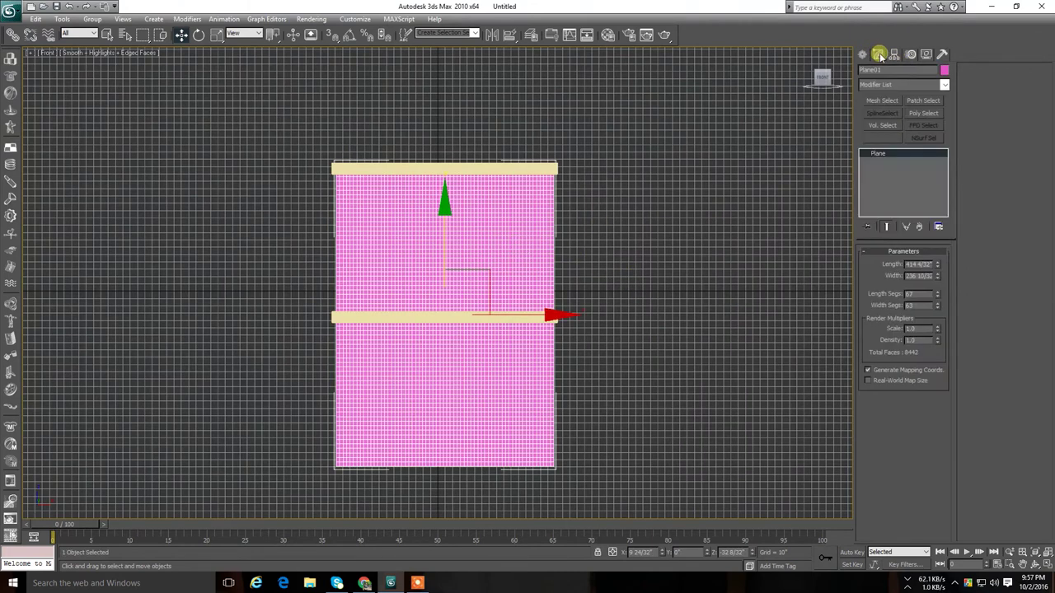
{"action": "left_click", "coordinate": [891, 86]}
{"action": "left_click", "coordinate": [881, 259]}
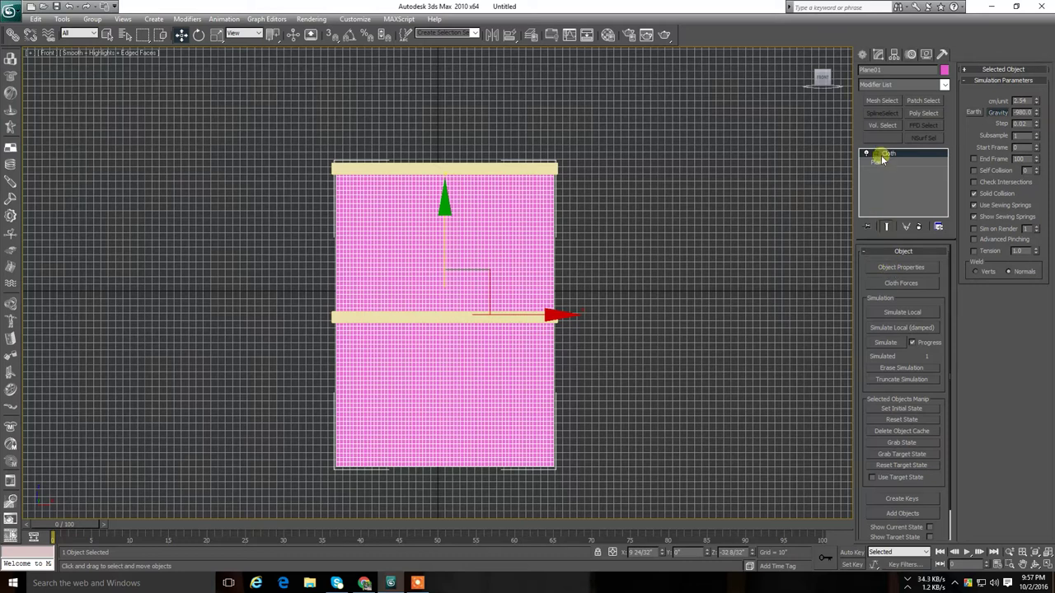
- Set Plane01 as a cloth object with the Satin preset in Object Properties
{"action": "left_click", "coordinate": [898, 268]}
{"action": "left_click", "coordinate": [434, 141]}
{"action": "left_click", "coordinate": [503, 125]}
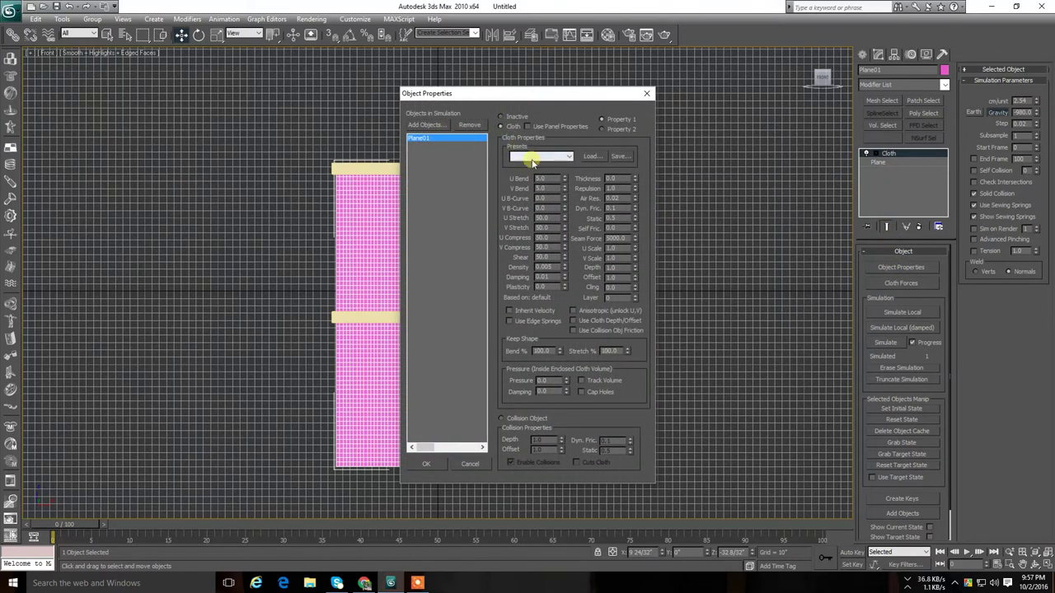
{"action": "left_click", "coordinate": [527, 157]}
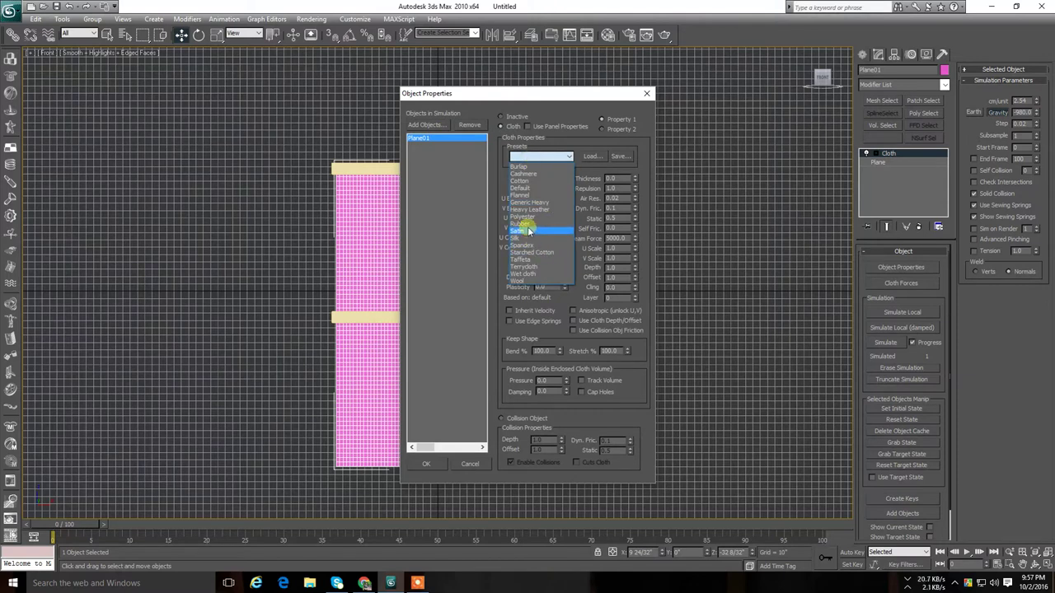
{"action": "left_click", "coordinate": [528, 232]}
{"action": "left_click", "coordinate": [435, 465]}
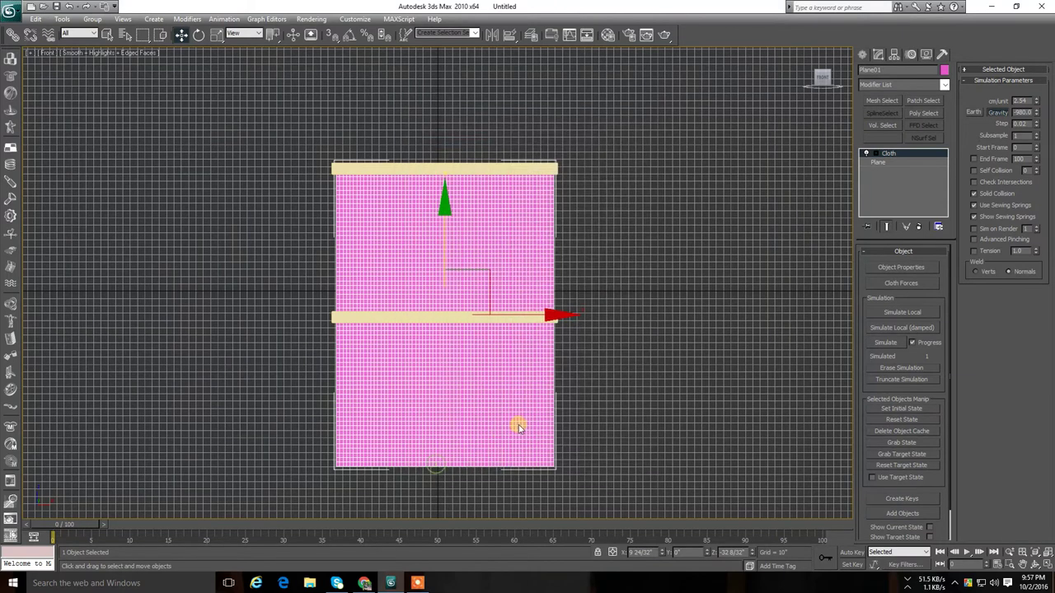
{"action": "left_click", "coordinate": [886, 154]}
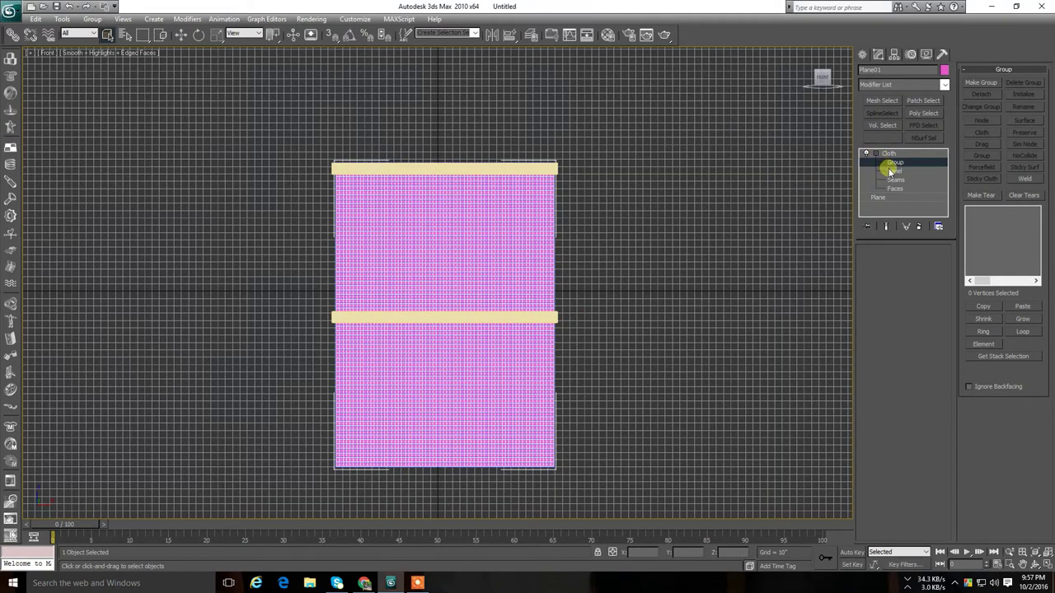
- Group the top vertex row as Group01 and pin it as a node to Box01
{"action": "scroll", "coordinate": [442, 198], "scroll_direction": "up", "scroll_amount": 2}
{"action": "middle_click_drag", "start_coordinate": [443, 198], "coordinate": [447, 205]}
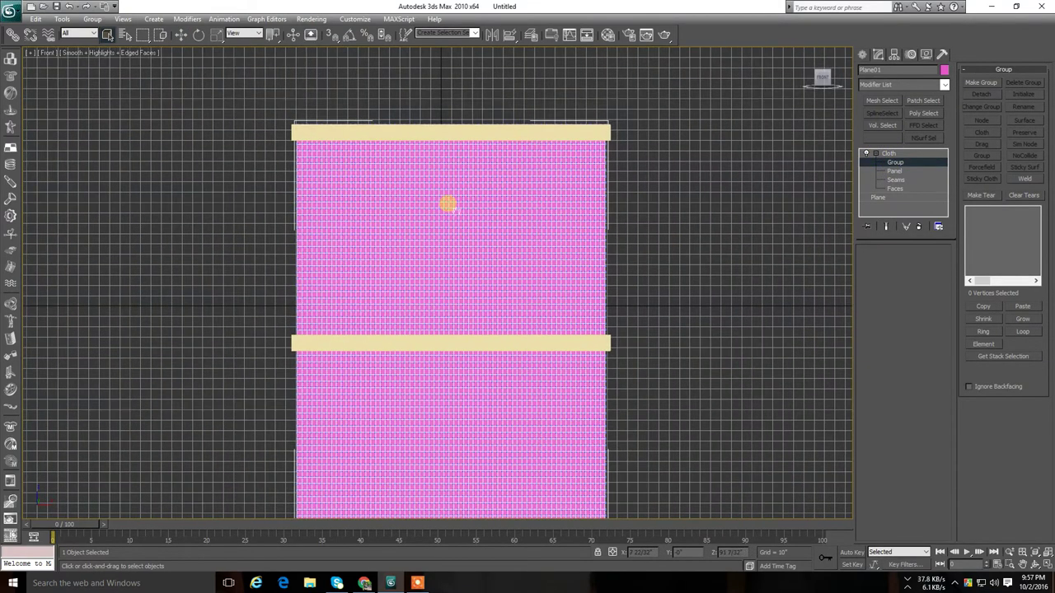
{"action": "scroll", "coordinate": [447, 206], "scroll_direction": "up", "scroll_amount": 3}
{"action": "middle_click_drag", "start_coordinate": [453, 245], "coordinate": [443, 301]}
{"action": "scroll", "coordinate": [444, 300], "scroll_direction": "down", "scroll_amount": 2}
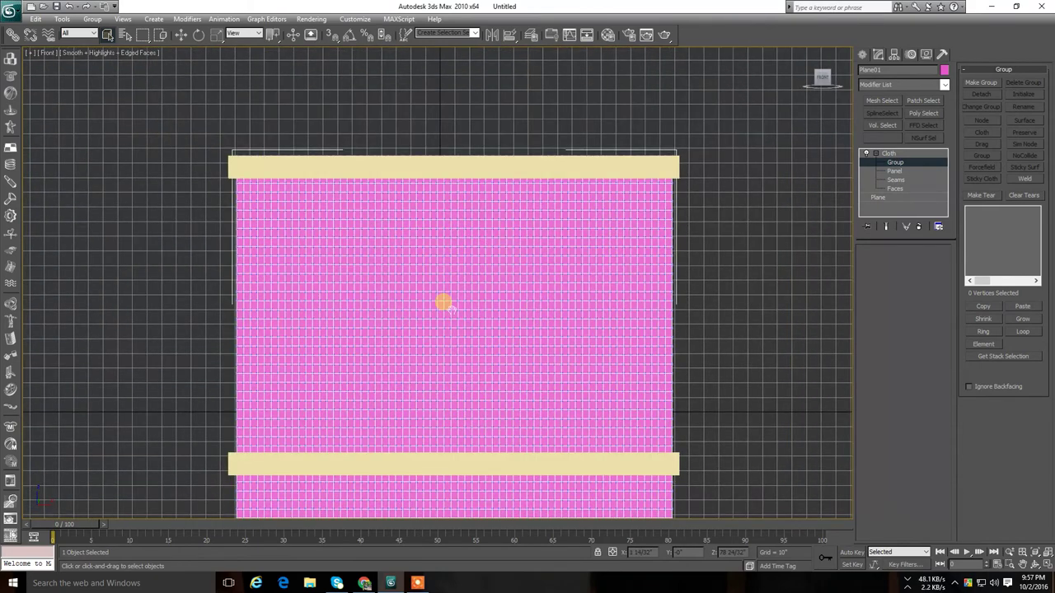
{"action": "key", "text": "F3"}
{"action": "scroll", "coordinate": [449, 238], "scroll_direction": "up", "scroll_amount": 3}
{"action": "mouse_move", "coordinate": [447, 233]}
{"action": "middle_mouse_down"}
{"action": "mouse_move", "coordinate": [454, 313]}
{"action": "mouse_move", "coordinate": [445, 313]}
{"action": "middle_mouse_up"}
{"action": "scroll", "coordinate": [454, 313], "scroll_direction": "down", "scroll_amount": 3}
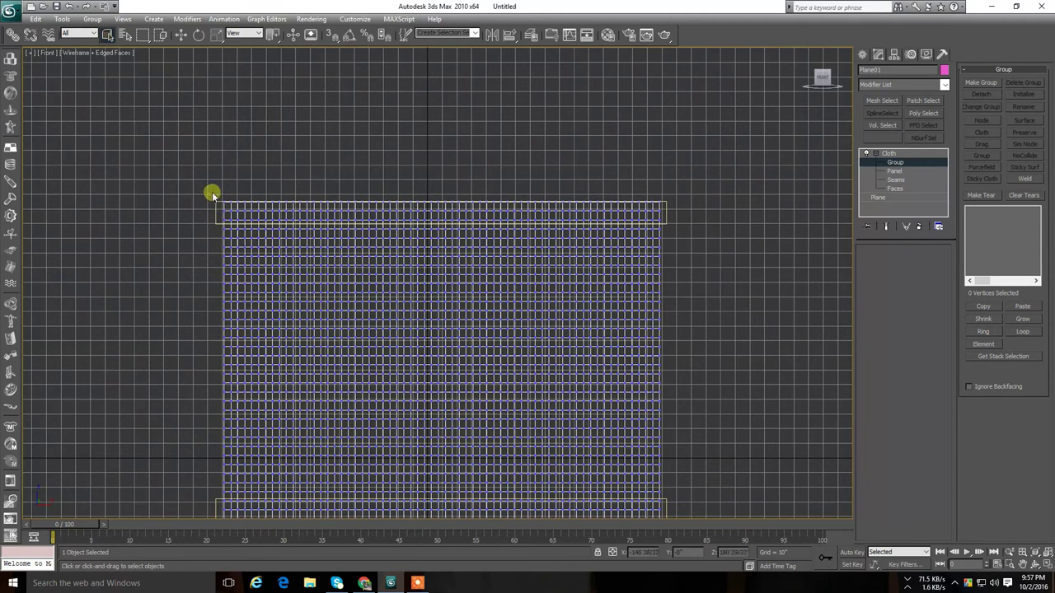
{"action": "left_click_drag", "start_coordinate": [198, 179], "coordinate": [680, 215]}
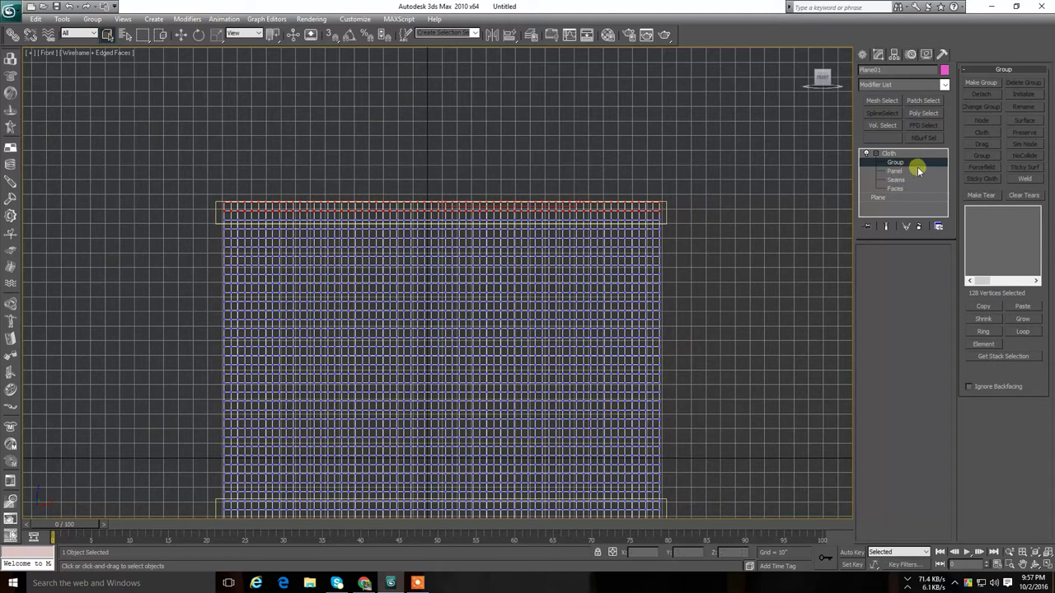
{"action": "left_click", "coordinate": [982, 84]}
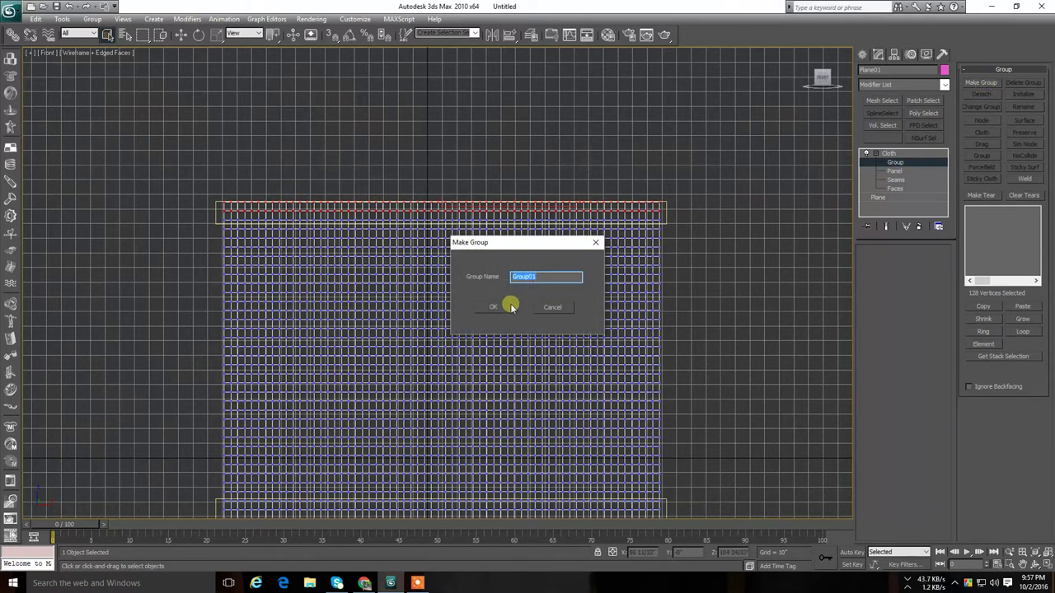
{"action": "left_click", "coordinate": [511, 307]}
{"action": "left_click", "coordinate": [884, 303]}
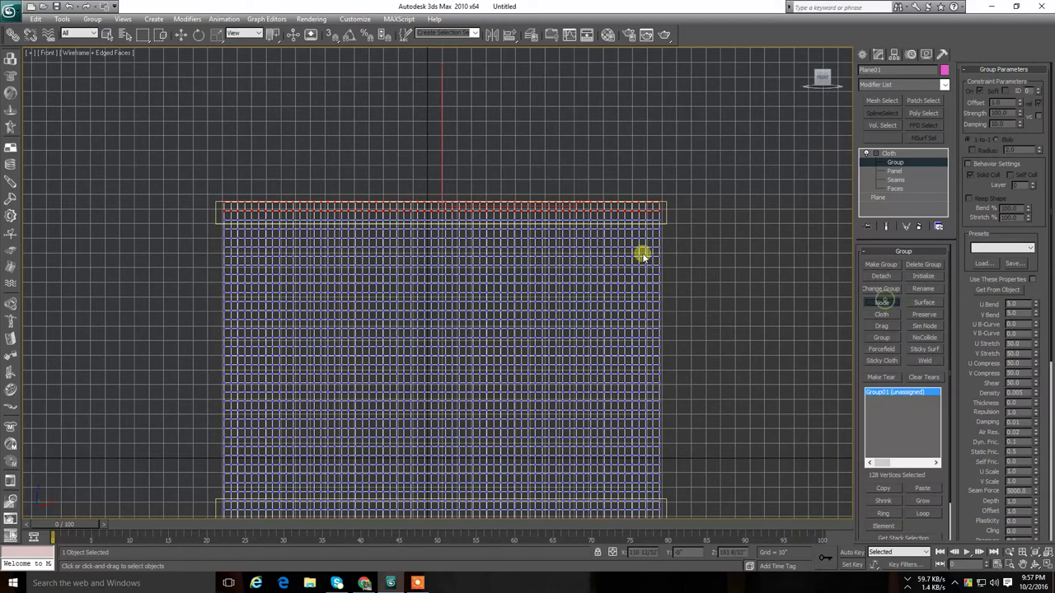
{"action": "left_click", "coordinate": [520, 210]}
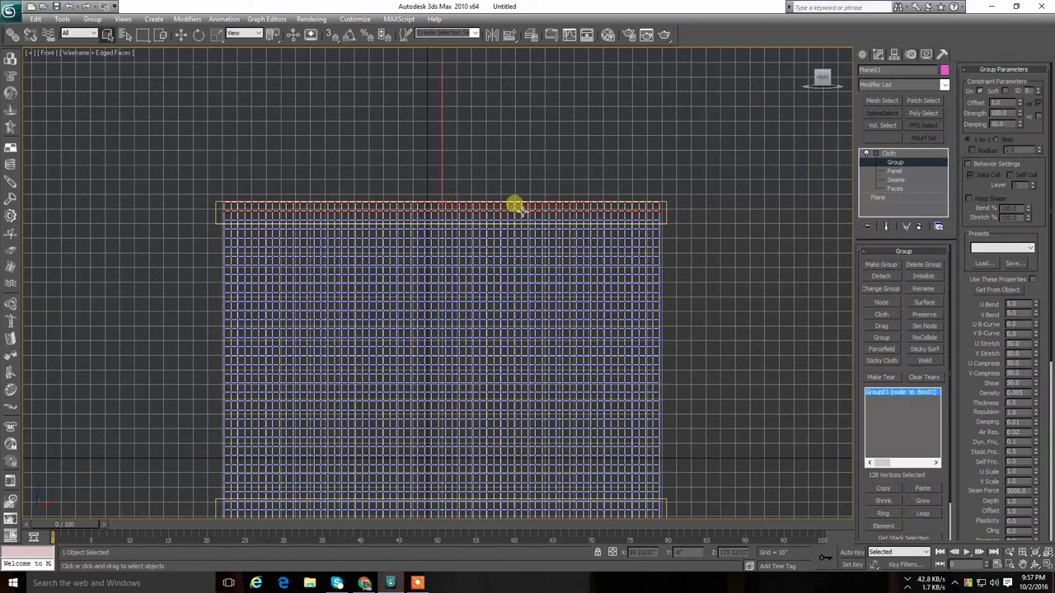
- Select the middle vertex rows lying at the lower box
{"action": "scroll", "coordinate": [731, 260], "scroll_direction": "down", "scroll_amount": 2}
{"action": "middle_click_drag", "start_coordinate": [728, 280], "coordinate": [744, 160]}
{"action": "scroll", "coordinate": [744, 159], "scroll_direction": "up", "scroll_amount": 4}
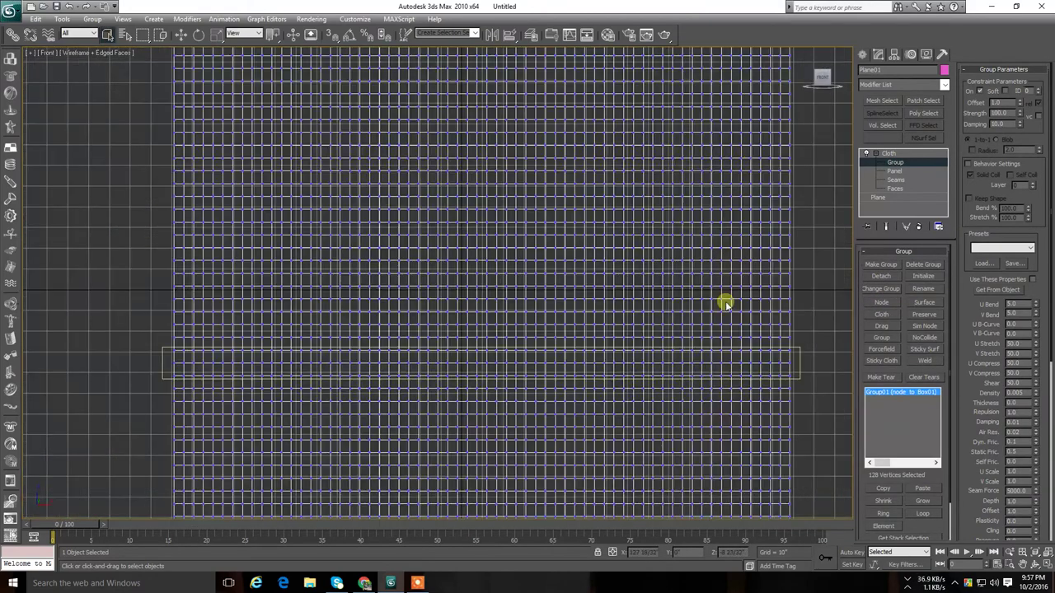
{"action": "middle_click_drag", "start_coordinate": [725, 304], "coordinate": [693, 241]}
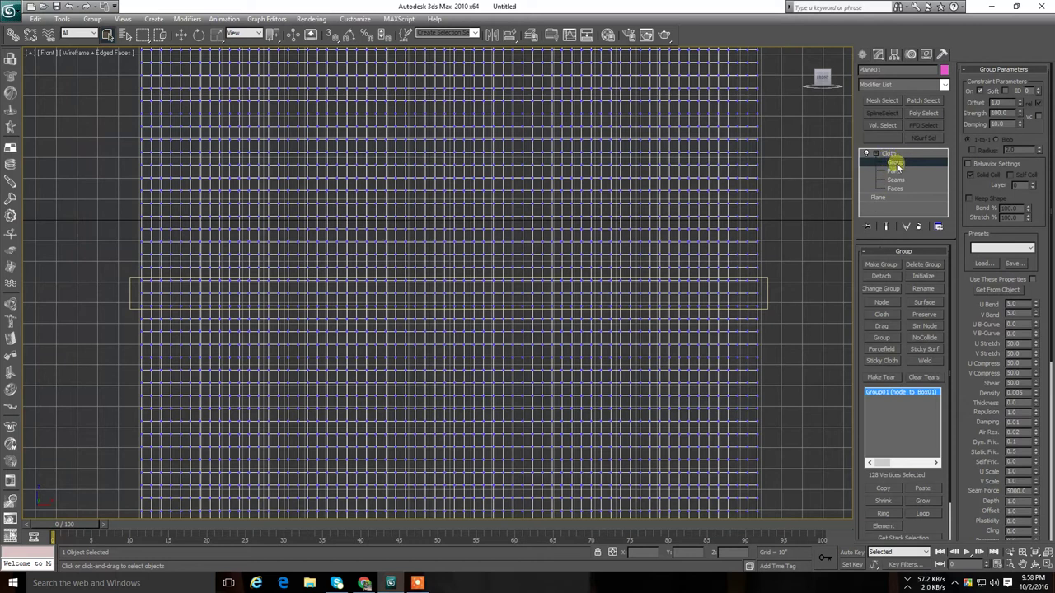
{"action": "left_click_drag", "start_coordinate": [119, 281], "coordinate": [764, 298]}
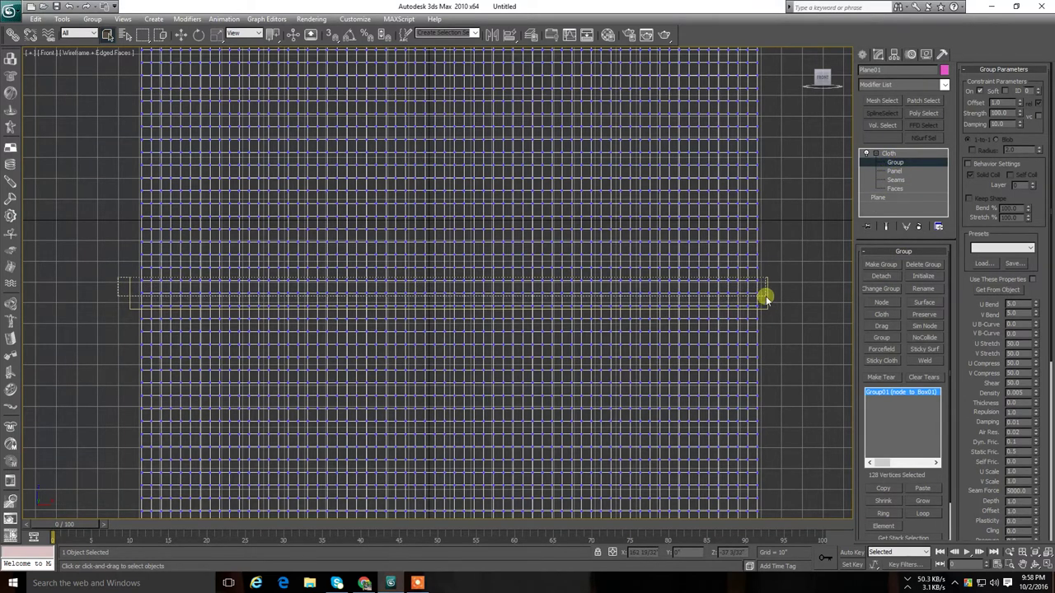
{"action": "left_click_drag", "start_coordinate": [764, 298], "coordinate": [769, 302]}
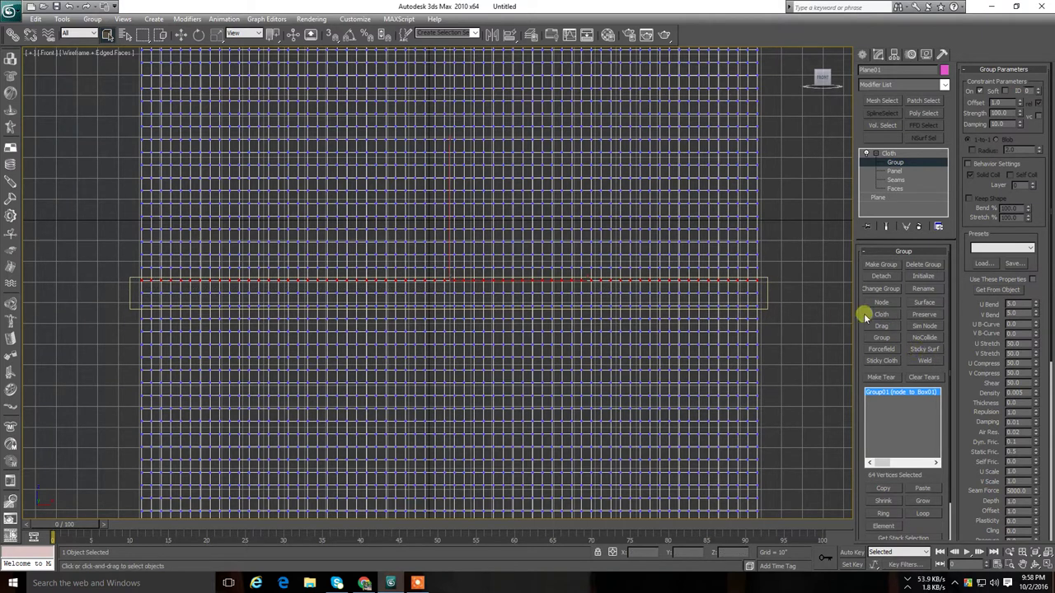
{"action": "mouse_move", "coordinate": [99, 272]}
{"action": "left_mouse_down"}
{"action": "mouse_move", "coordinate": [386, 299]}
{"action": "mouse_move", "coordinate": [782, 302]}
{"action": "left_mouse_up"}
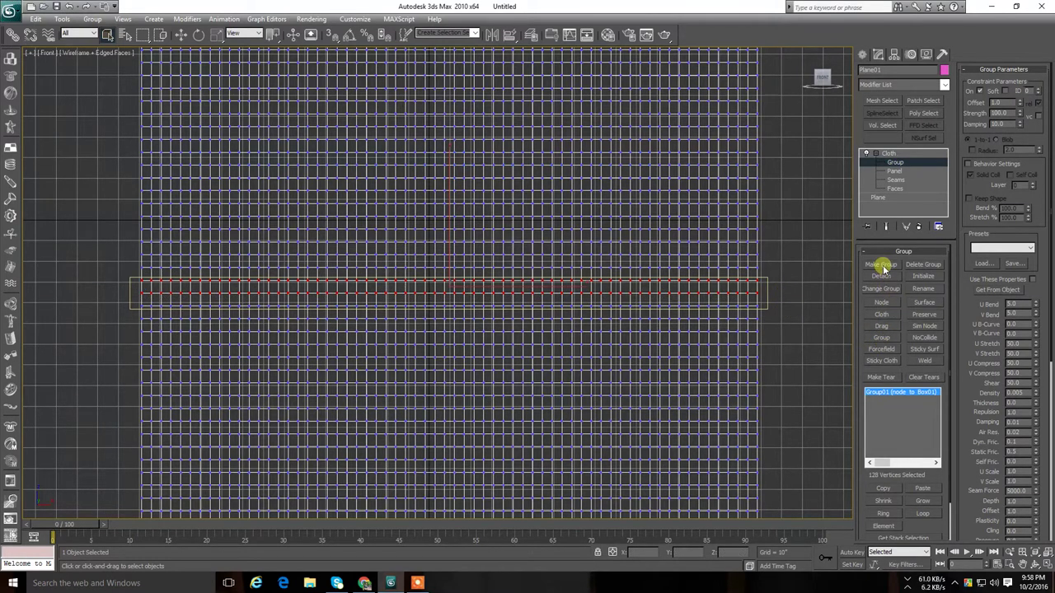
- Make Group02 from the middle vertices and pin it as a node to Box02
{"action": "left_click", "coordinate": [883, 268]}
{"action": "left_click", "coordinate": [491, 307]}
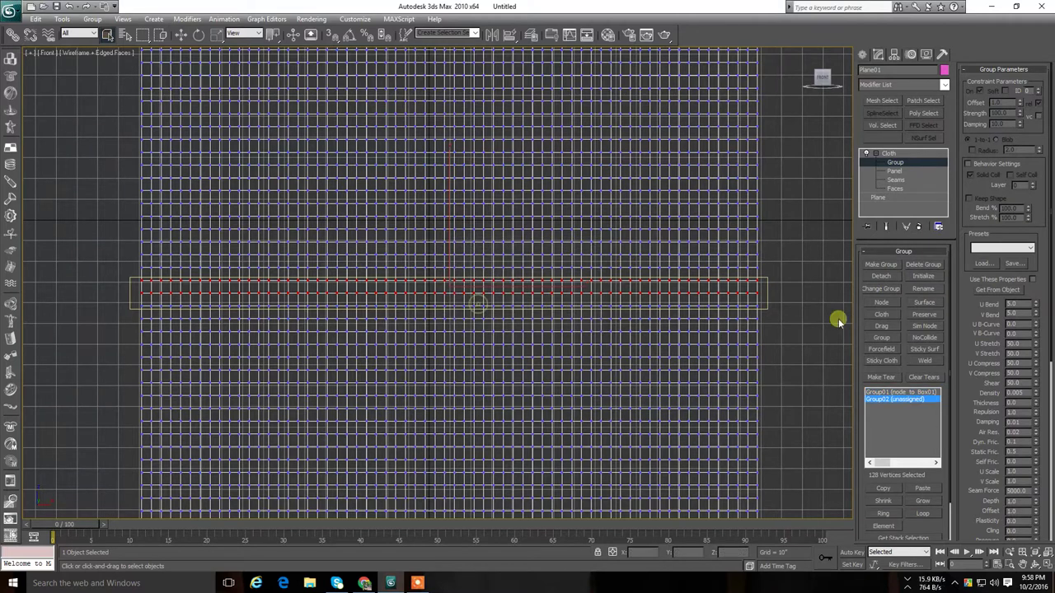
{"action": "left_click", "coordinate": [882, 303]}
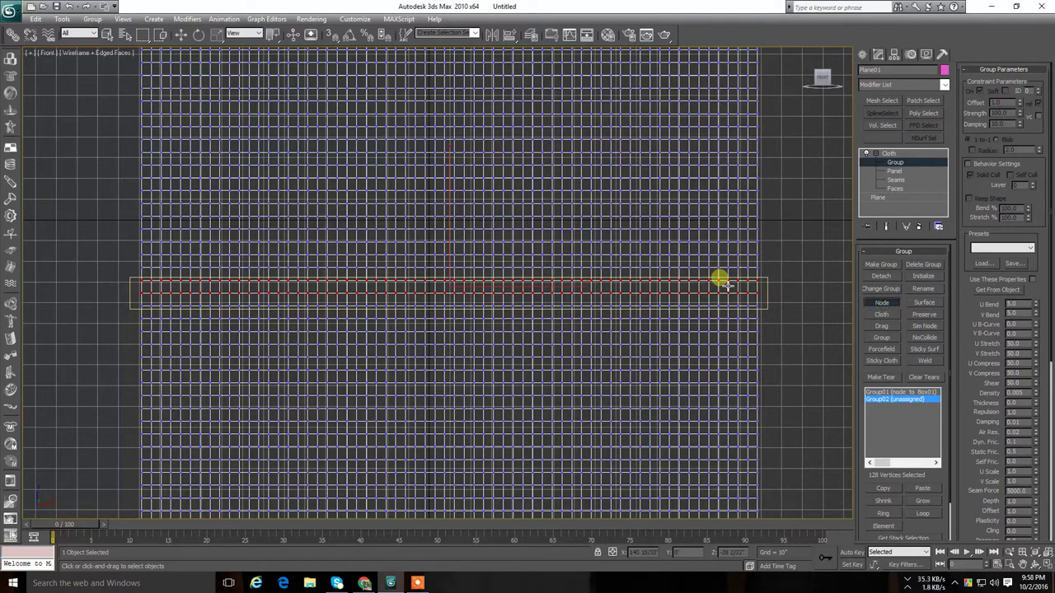
{"action": "left_click", "coordinate": [725, 284]}
{"action": "key", "text": "z"}
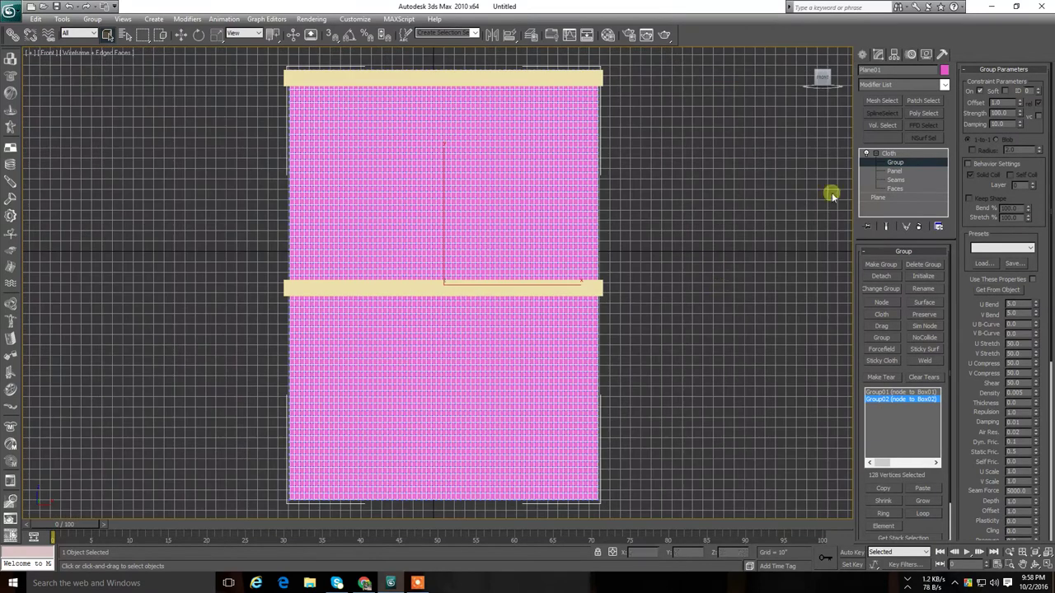
{"action": "left_click", "coordinate": [889, 152]}
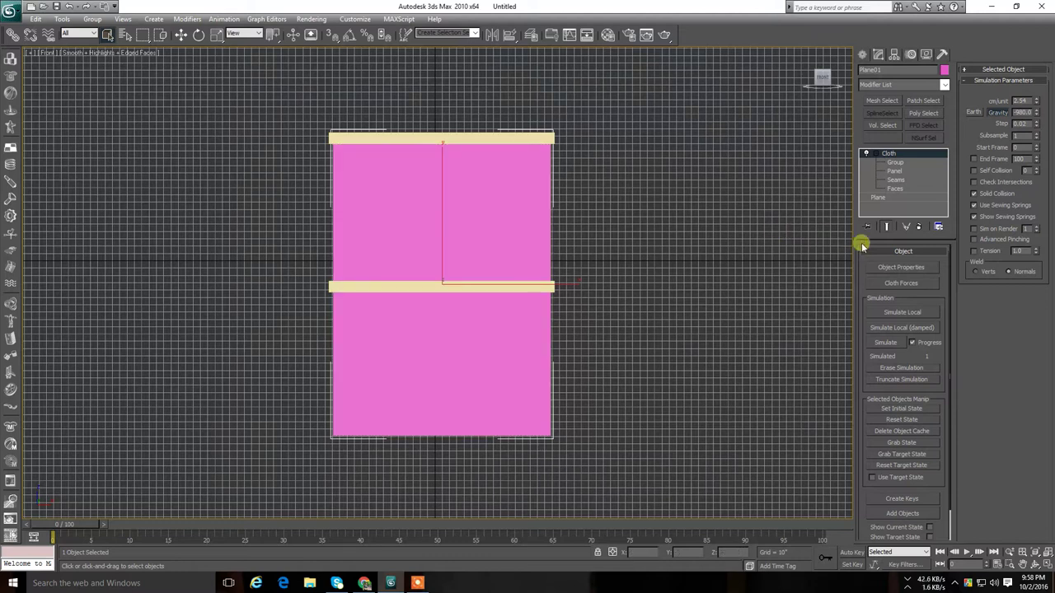
- Run the local cloth simulation and raise the top bar Box01 slightly
{"action": "left_click", "coordinate": [904, 314]}
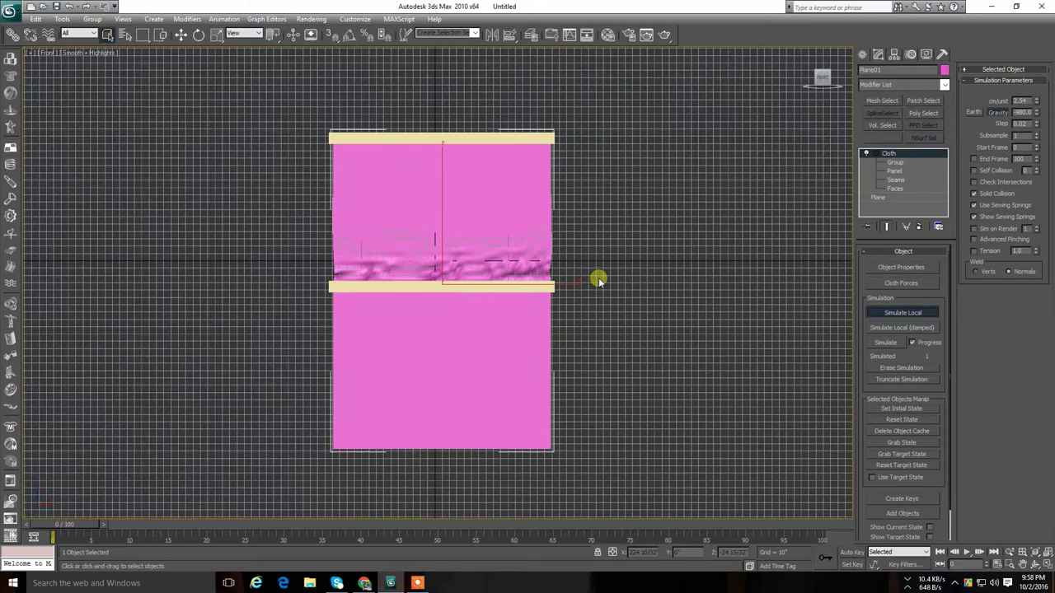
{"action": "left_click", "coordinate": [453, 141]}
{"action": "scroll", "coordinate": [449, 140], "scroll_direction": "down", "scroll_amount": 3}
{"action": "left_click", "coordinate": [181, 33]}
{"action": "left_click_drag", "start_coordinate": [443, 76], "coordinate": [443, 60]}
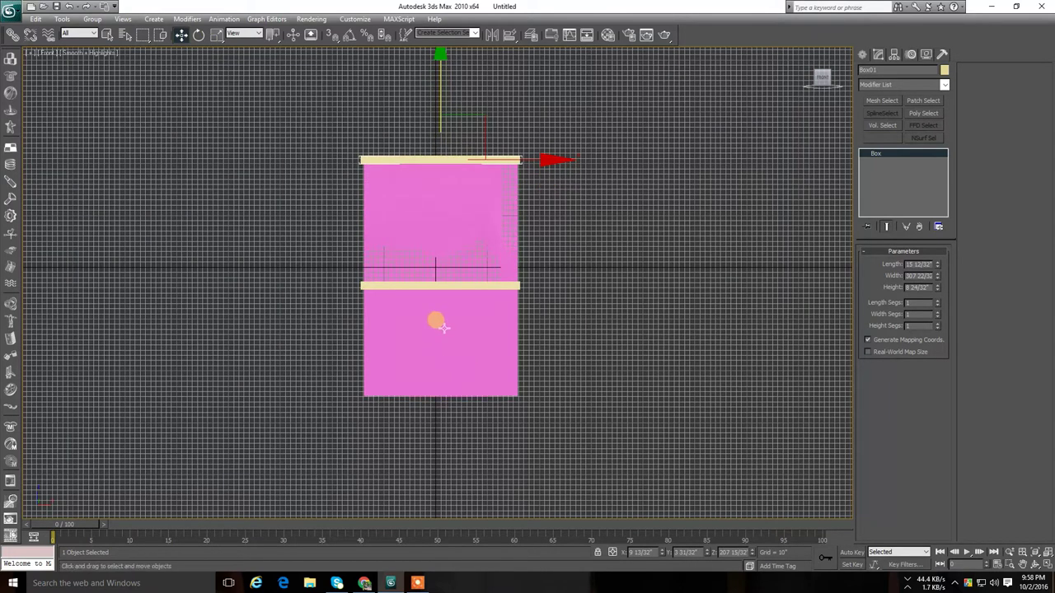
- Scale down both bars, Box02 and Box01, to gather the cloth
{"action": "left_click", "coordinate": [216, 35]}
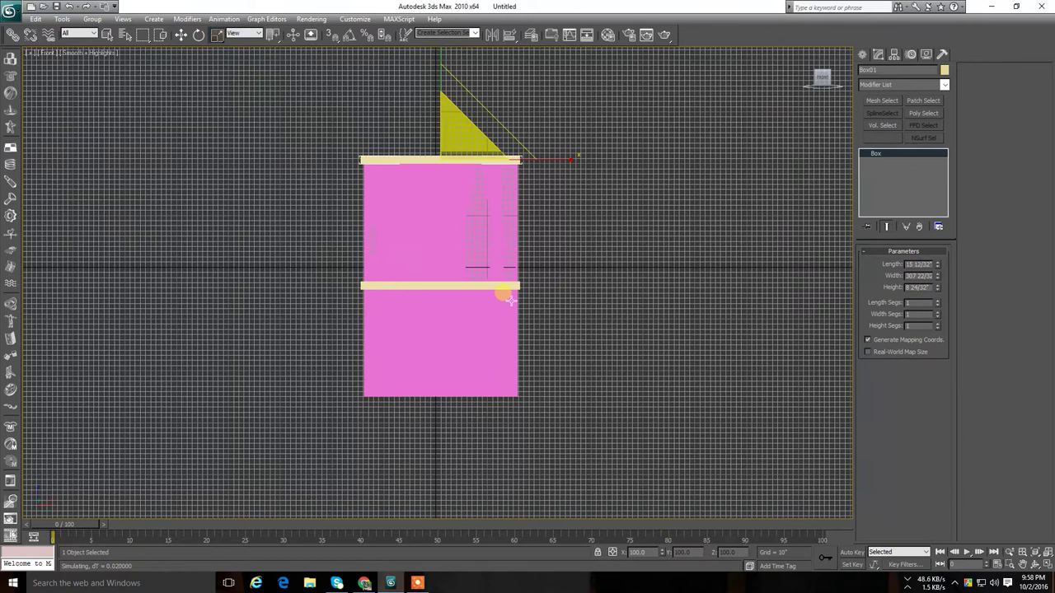
{"action": "left_click", "coordinate": [472, 286]}
{"action": "left_click_drag", "start_coordinate": [563, 293], "coordinate": [537, 296]}
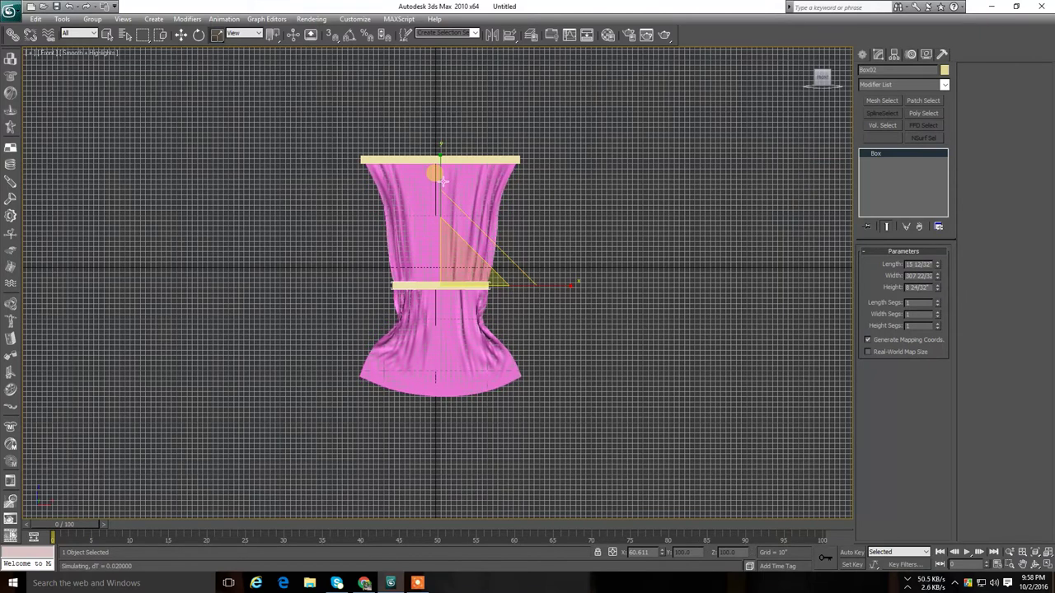
{"action": "left_click", "coordinate": [463, 162]}
{"action": "left_click_drag", "start_coordinate": [464, 167], "coordinate": [549, 167]}
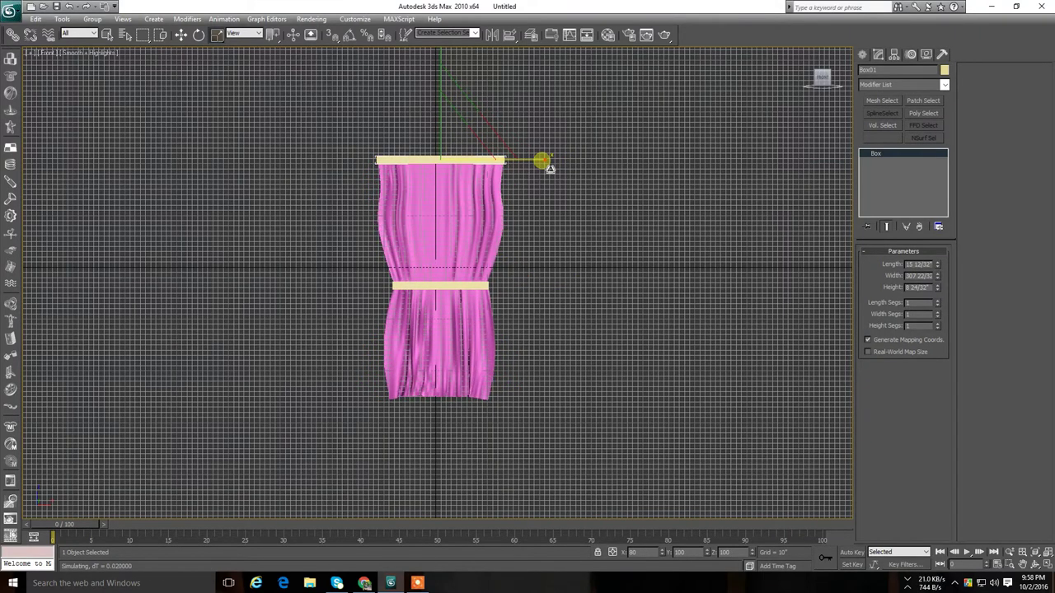
{"action": "left_click", "coordinate": [458, 285]}
{"action": "mouse_move", "coordinate": [466, 293]}
{"action": "left_mouse_down"}
{"action": "mouse_move", "coordinate": [555, 294]}
{"action": "mouse_move", "coordinate": [533, 294]}
{"action": "left_mouse_up"}
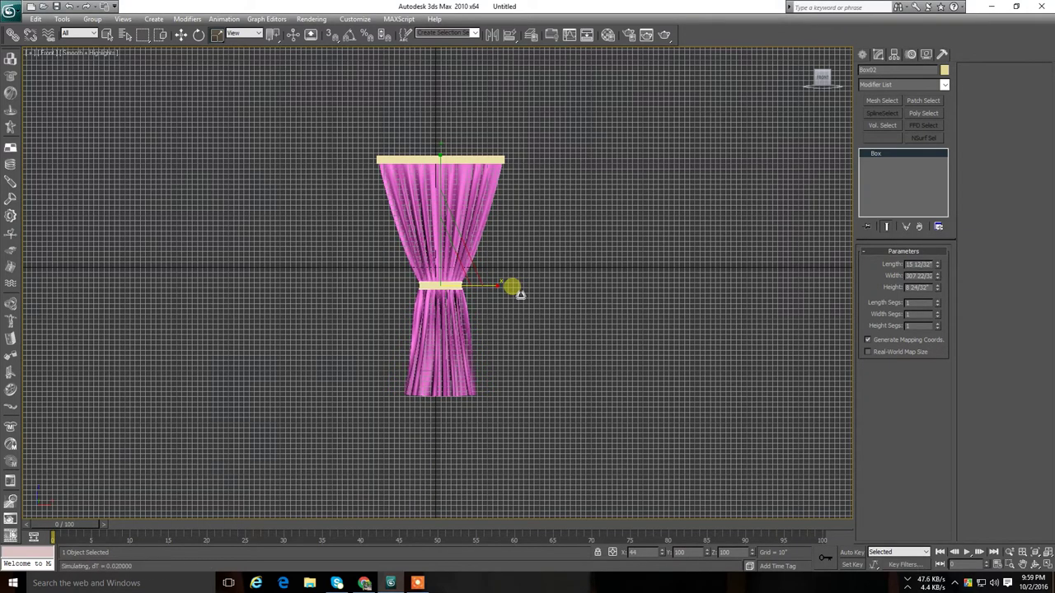
- Shift the top bar Box01 to the right
{"action": "left_click", "coordinate": [180, 34]}
{"action": "left_click", "coordinate": [480, 161]}
{"action": "left_click_drag", "start_coordinate": [547, 160], "coordinate": [581, 165]}
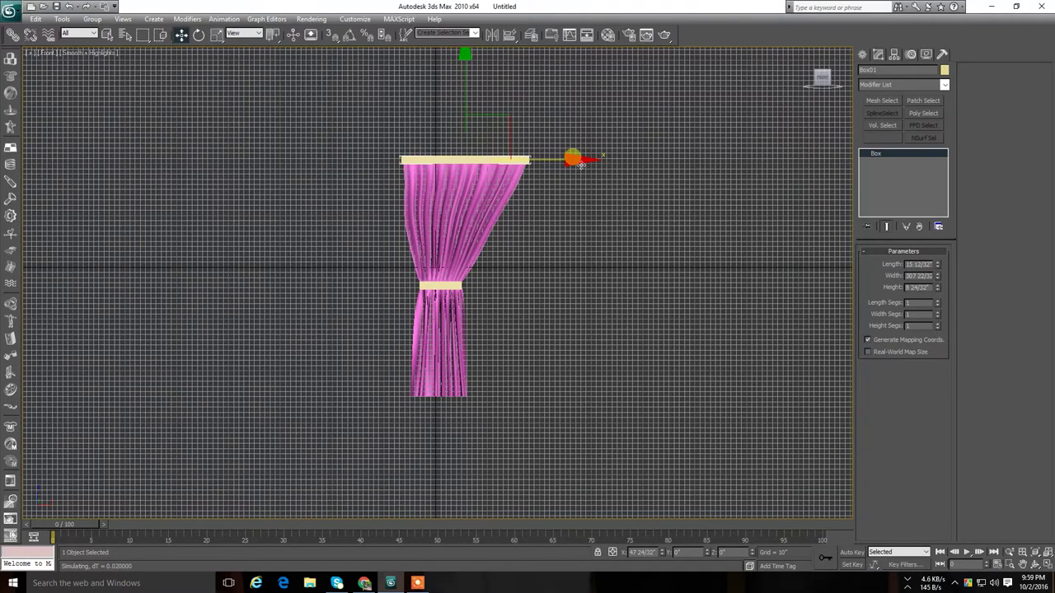
{"action": "scroll", "coordinate": [583, 252], "scroll_direction": "down", "scroll_amount": 1}
{"action": "scroll", "coordinate": [581, 249], "scroll_direction": "up", "scroll_amount": 1}
{"action": "scroll", "coordinate": [579, 247], "scroll_direction": "up", "scroll_amount": 1}
{"action": "middle_click_drag", "start_coordinate": [580, 247], "coordinate": [544, 249]}
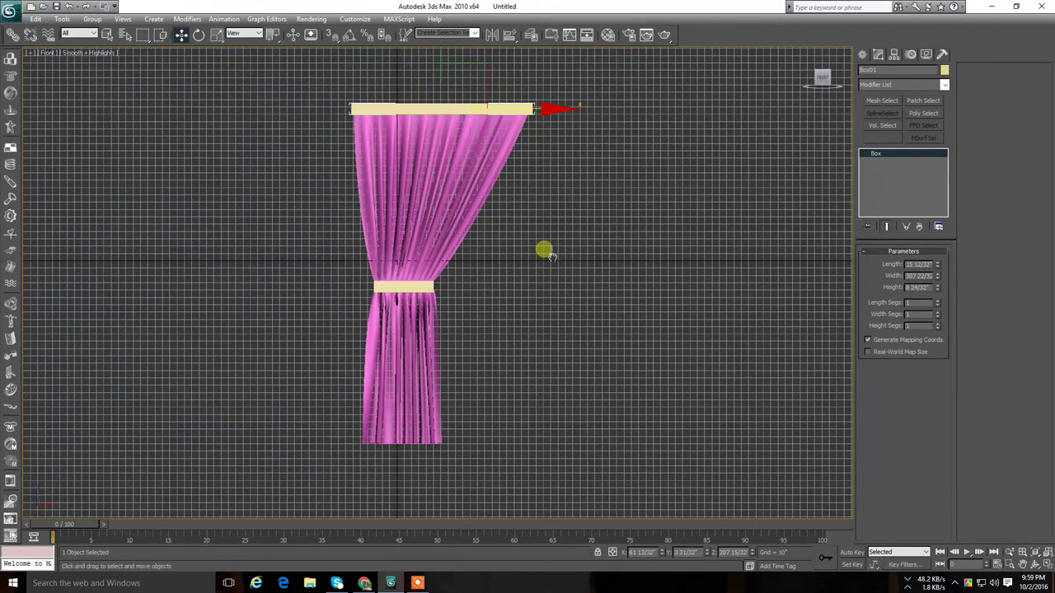
{"action": "scroll", "coordinate": [545, 250], "scroll_direction": "down", "scroll_amount": 1}
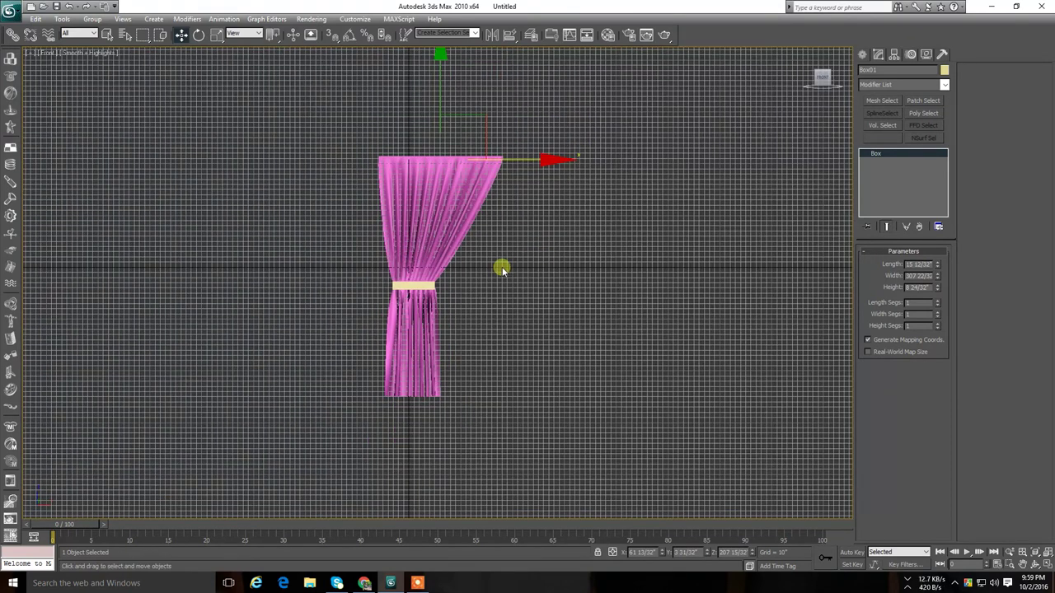
- Narrow the tie-back band Box02 slightly more
{"action": "left_click", "coordinate": [419, 287]}
{"action": "left_click", "coordinate": [216, 35]}
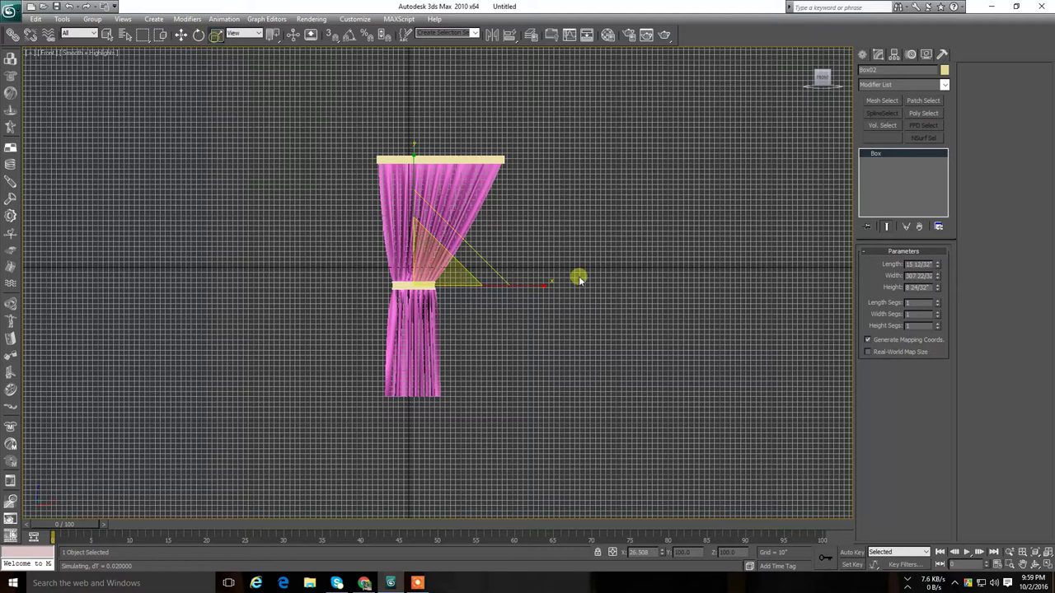
{"action": "left_click_drag", "start_coordinate": [547, 293], "coordinate": [549, 290]}
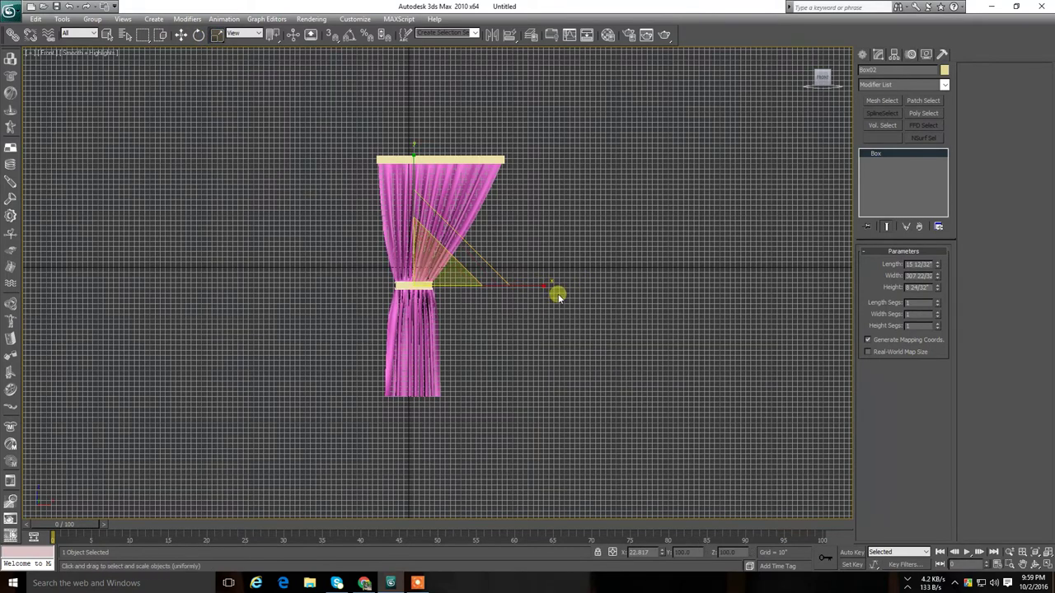
{"action": "left_click", "coordinate": [181, 34]}
{"action": "left_click", "coordinate": [276, 86]}
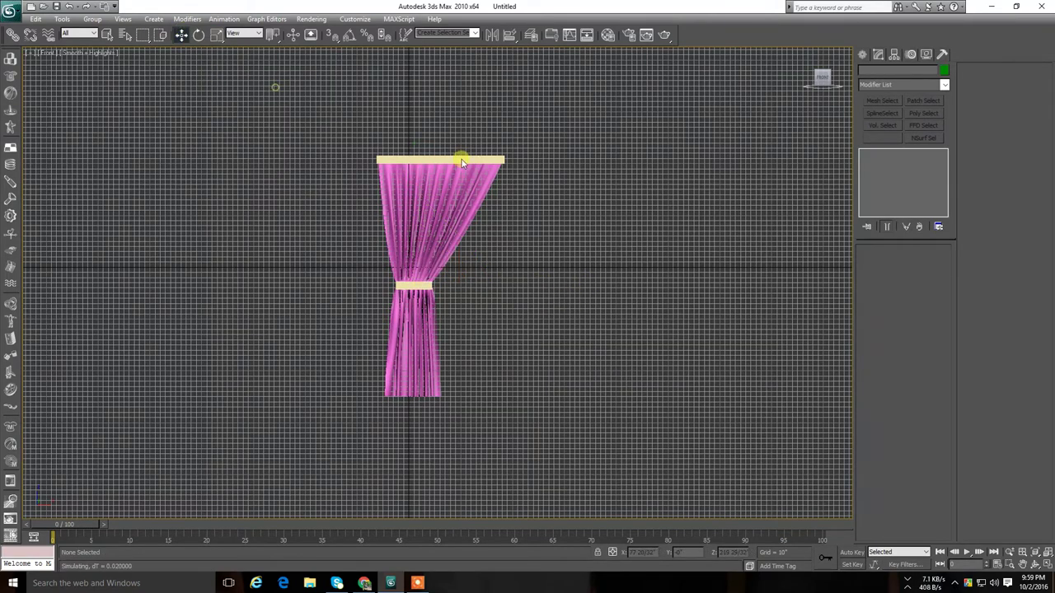
- Nudge the Box01 rod sideways during the simulation, then select the Box02 tie-back
{"action": "left_click", "coordinate": [473, 168]}
{"action": "left_click_drag", "start_coordinate": [548, 165], "coordinate": [568, 172]}
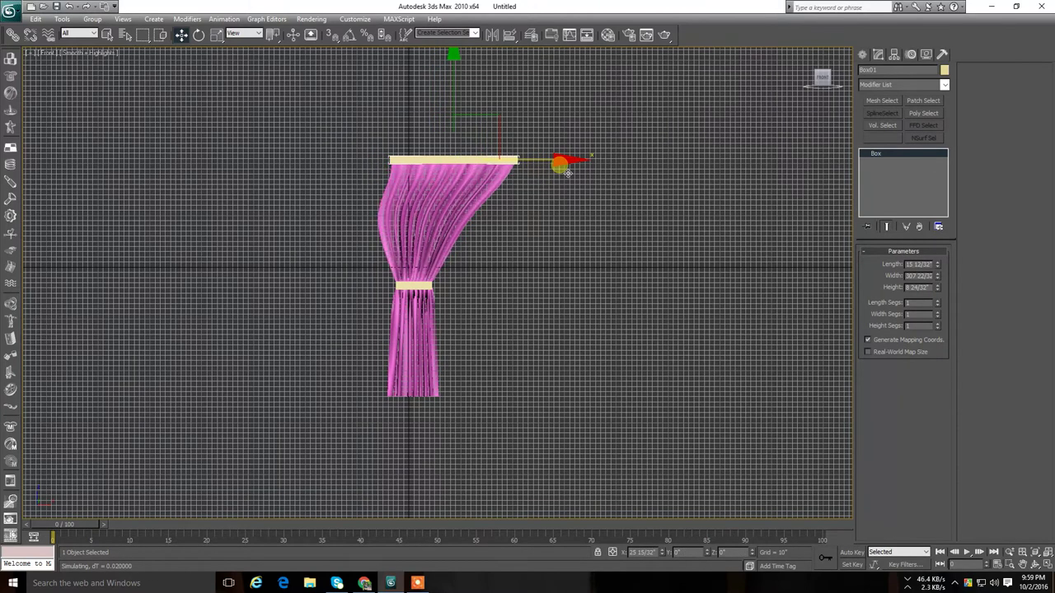
{"action": "left_click_drag", "start_coordinate": [568, 173], "coordinate": [569, 173]}
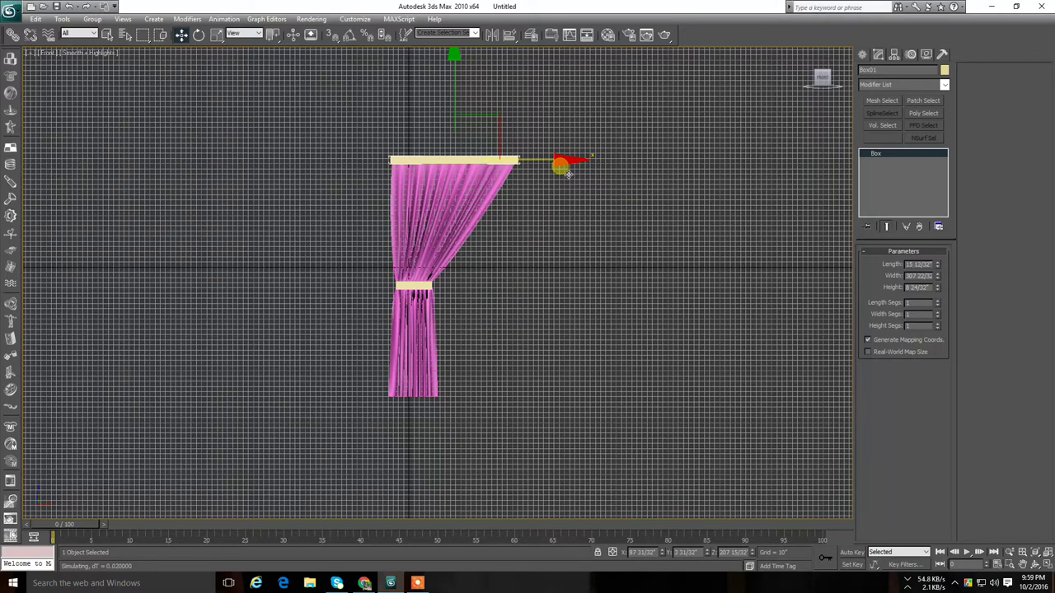
{"action": "left_click", "coordinate": [432, 297]}
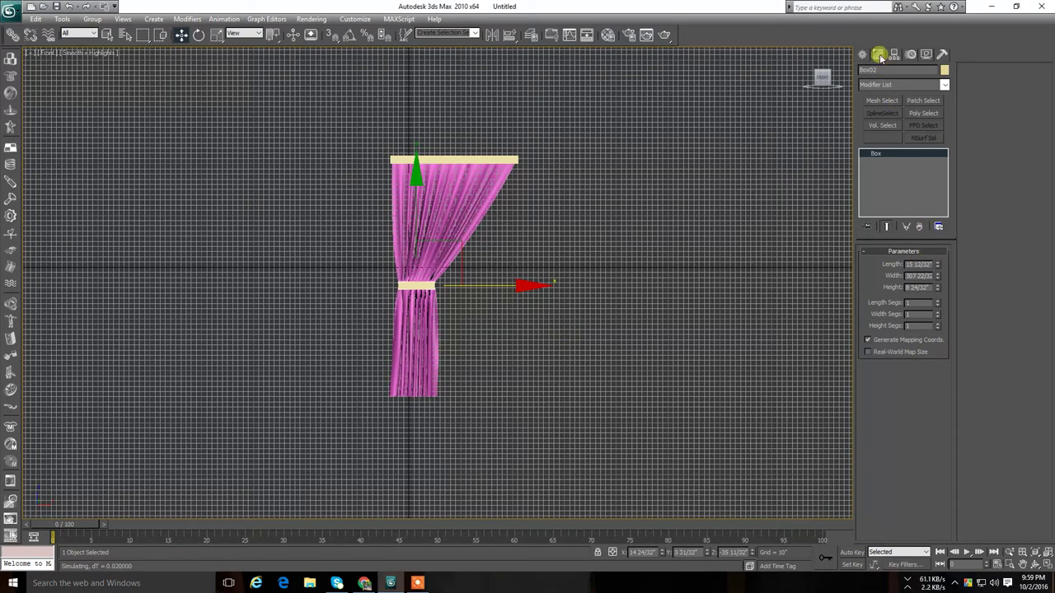
- Stop the cloth simulation and hide the viewport grid
{"action": "left_click", "coordinate": [461, 206]}
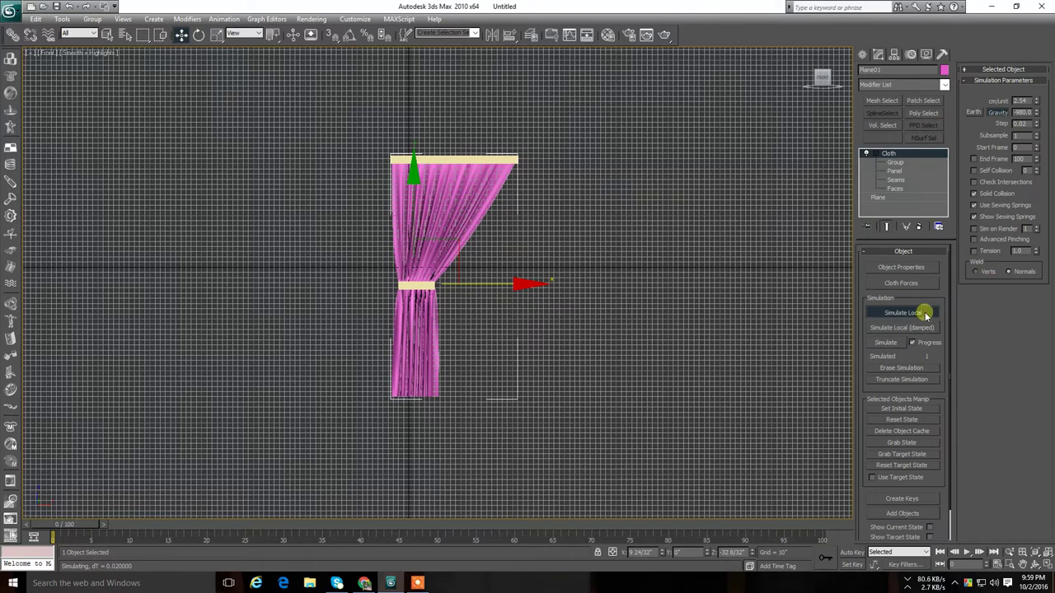
{"action": "left_click", "coordinate": [751, 301]}
{"action": "scroll", "coordinate": [752, 301], "scroll_direction": "up", "scroll_amount": 2}
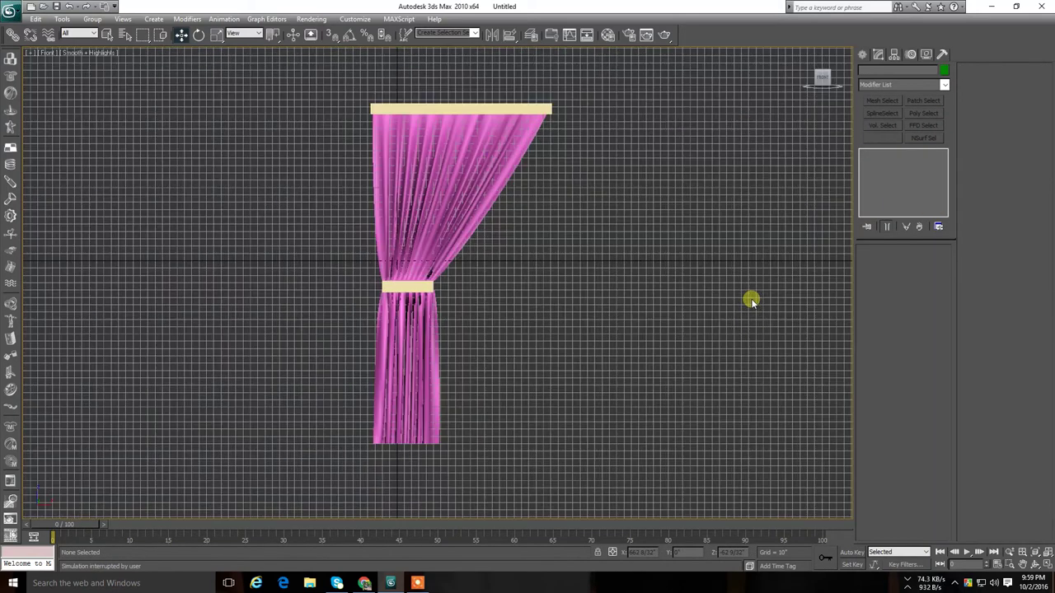
{"action": "key", "text": "g"}
{"action": "scroll", "coordinate": [735, 299], "scroll_direction": "down", "scroll_amount": 1}
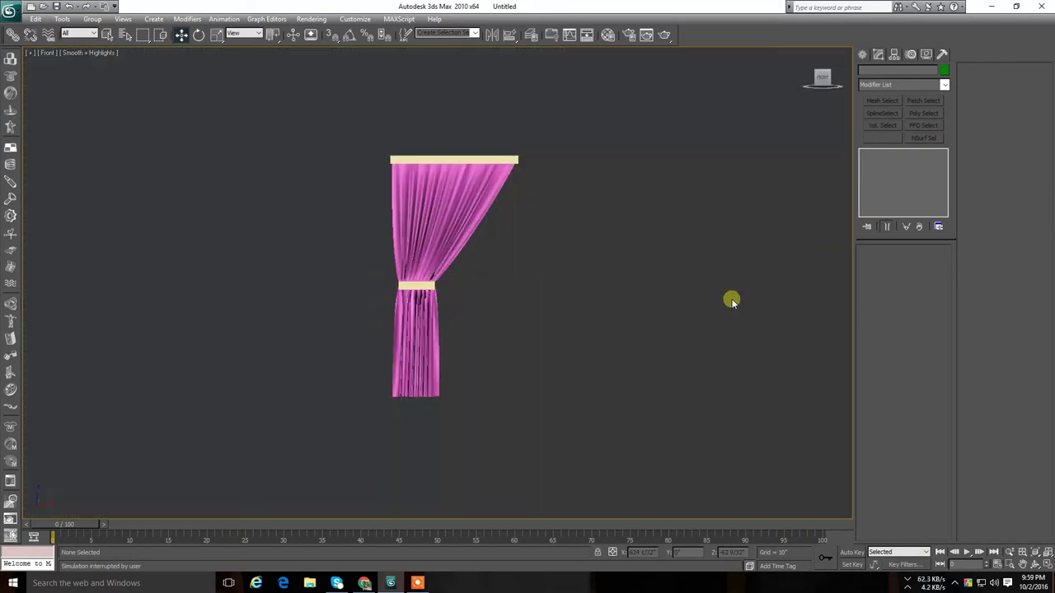
{"action": "scroll", "coordinate": [729, 299], "scroll_direction": "up", "scroll_amount": 3}
{"action": "scroll", "coordinate": [725, 295], "scroll_direction": "down", "scroll_amount": 2}
- Delete the top rod box and the tie-back box
{"action": "left_click", "coordinate": [471, 172]}
{"action": "left_click", "coordinate": [595, 165]}
{"action": "left_click", "coordinate": [518, 112]}
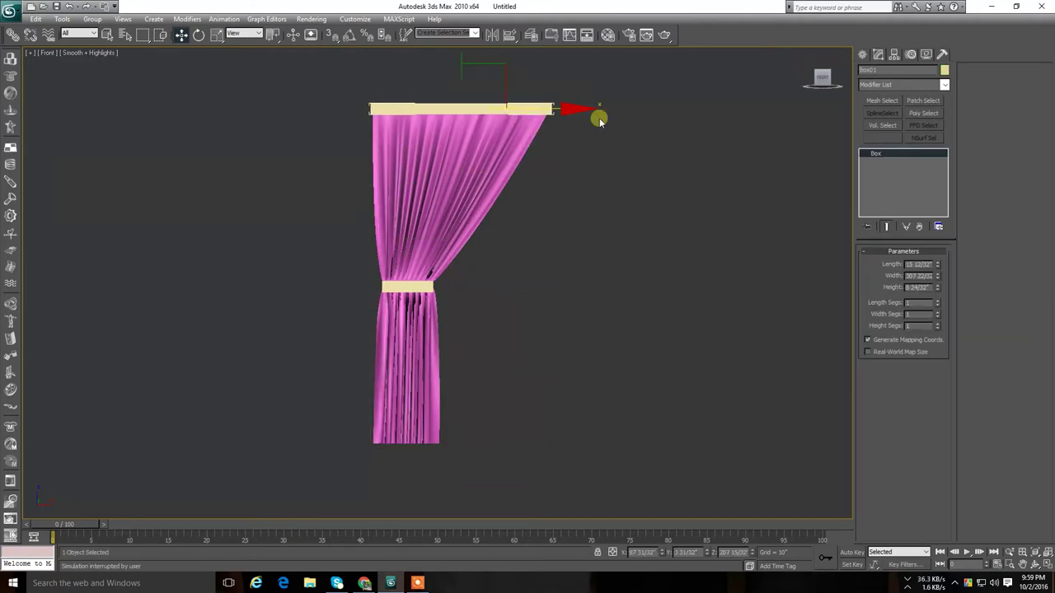
{"action": "key", "text": "Delete"}
{"action": "left_click", "coordinate": [445, 280]}
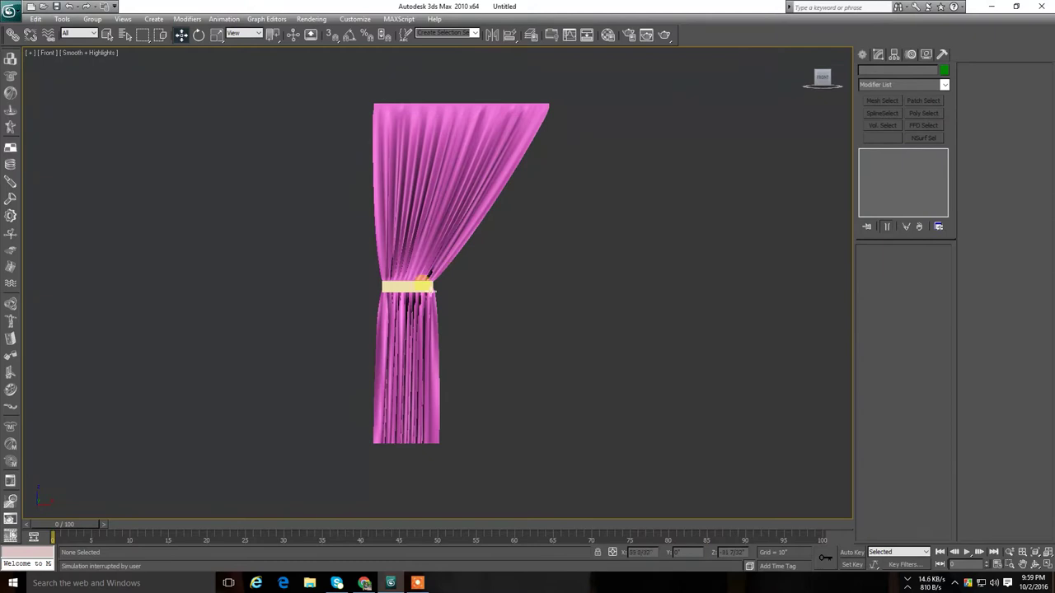
{"action": "key", "text": "Delete"}
{"action": "mouse_move", "coordinate": [819, 83]}
{"action": "left_mouse_down"}
{"action": "mouse_move", "coordinate": [550, 83]}
{"action": "mouse_move", "coordinate": [483, 63]}
{"action": "mouse_move", "coordinate": [643, 108]}
{"action": "mouse_move", "coordinate": [796, 115]}
{"action": "mouse_move", "coordinate": [845, 93]}
{"action": "mouse_move", "coordinate": [821, 83]}
{"action": "left_mouse_up"}
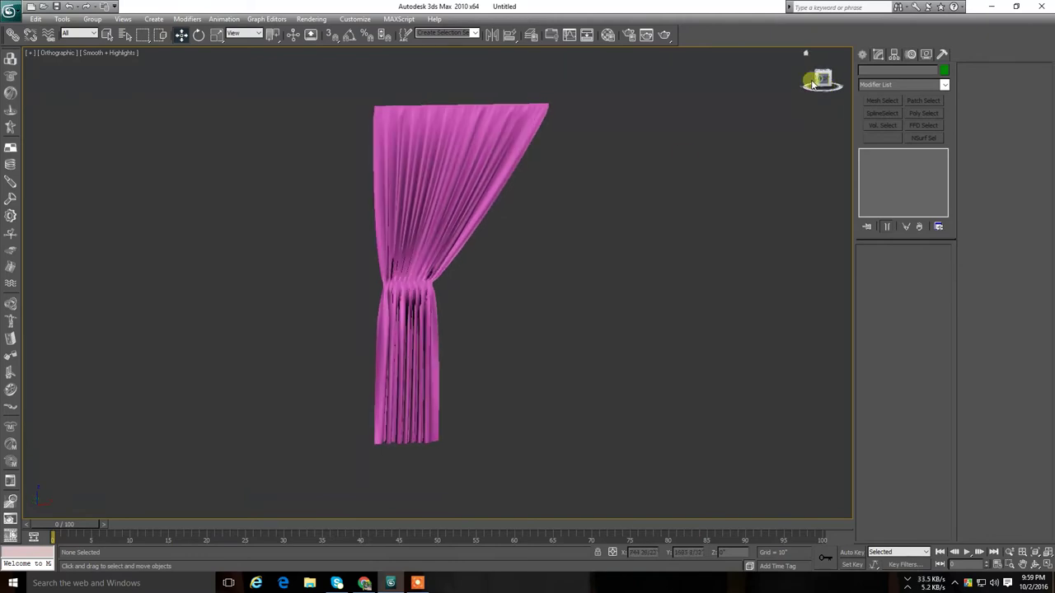
- Add TurboSmooth with 2 iterations to the curtain and orbit to view it edge-on
{"action": "left_click", "coordinate": [490, 193]}
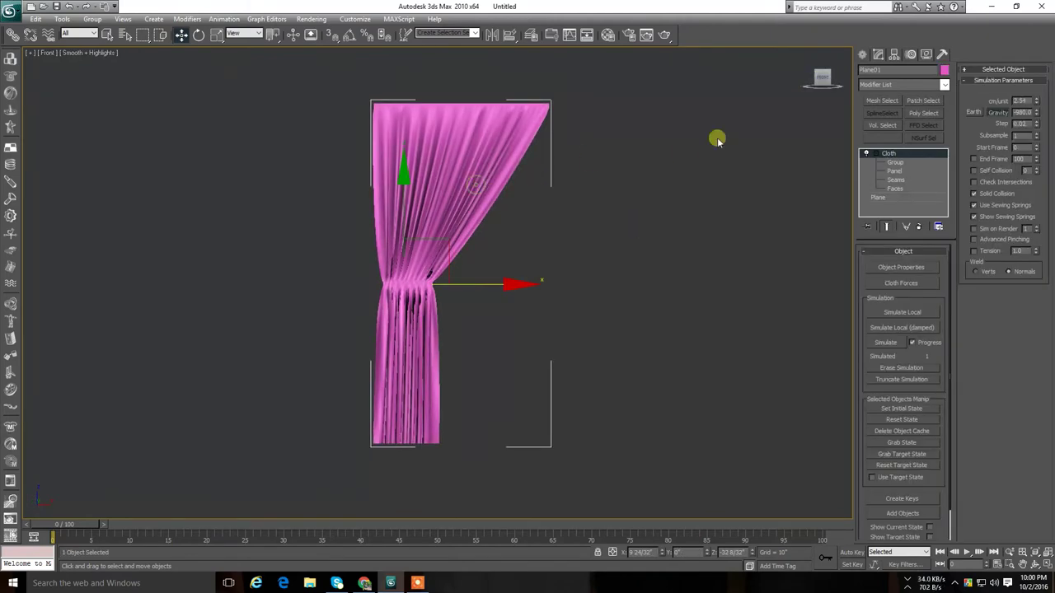
{"action": "left_click", "coordinate": [893, 85]}
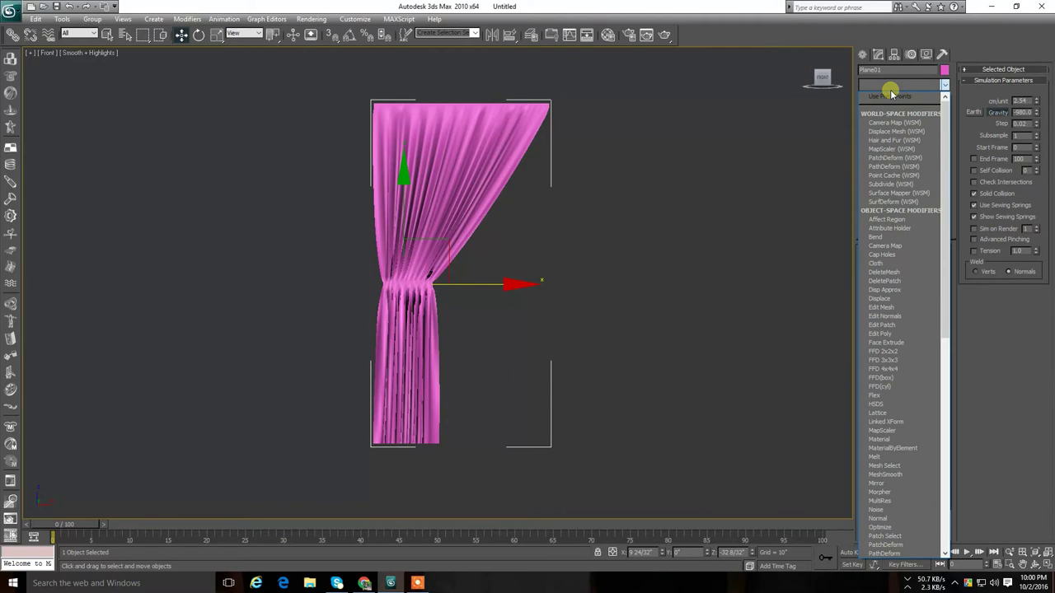
{"action": "scroll", "coordinate": [890, 94], "scroll_direction": "down", "scroll_amount": 10}
{"action": "left_click", "coordinate": [895, 420]}
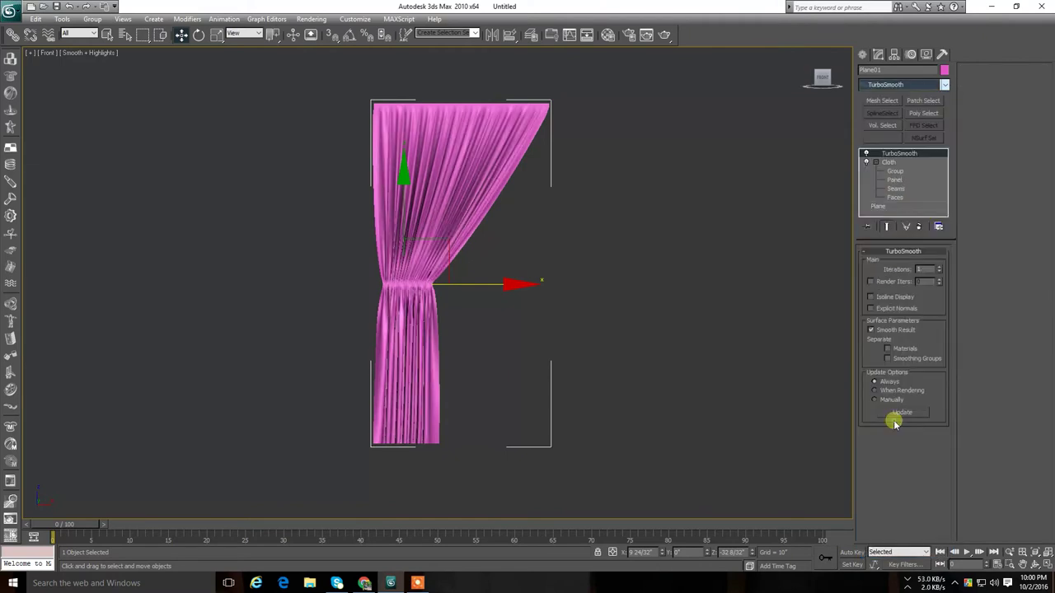
{"action": "scroll", "coordinate": [508, 289], "scroll_direction": "up", "scroll_amount": 3}
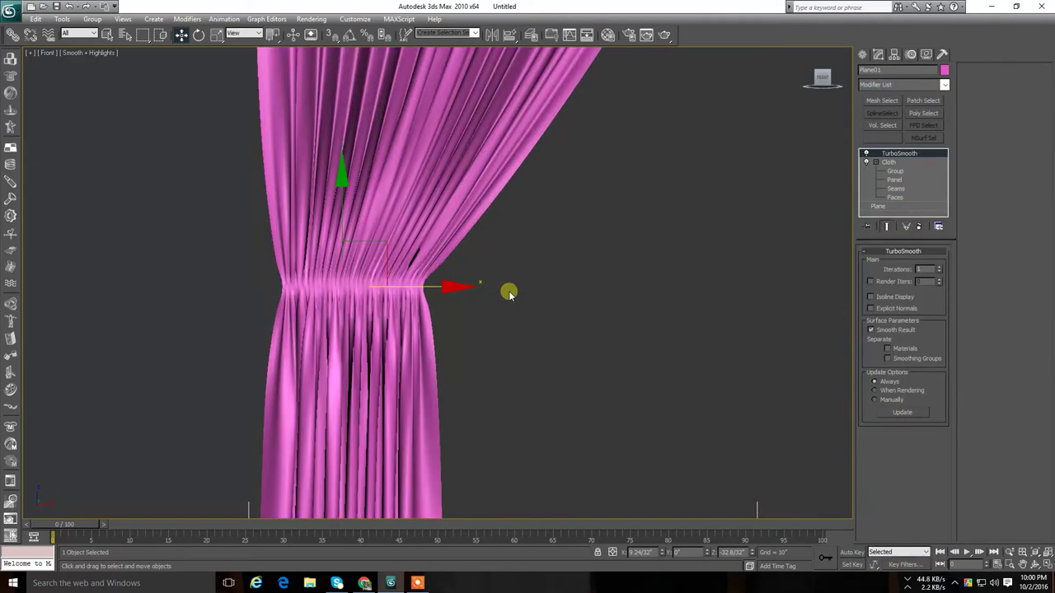
{"action": "scroll", "coordinate": [511, 289], "scroll_direction": "down", "scroll_amount": 2}
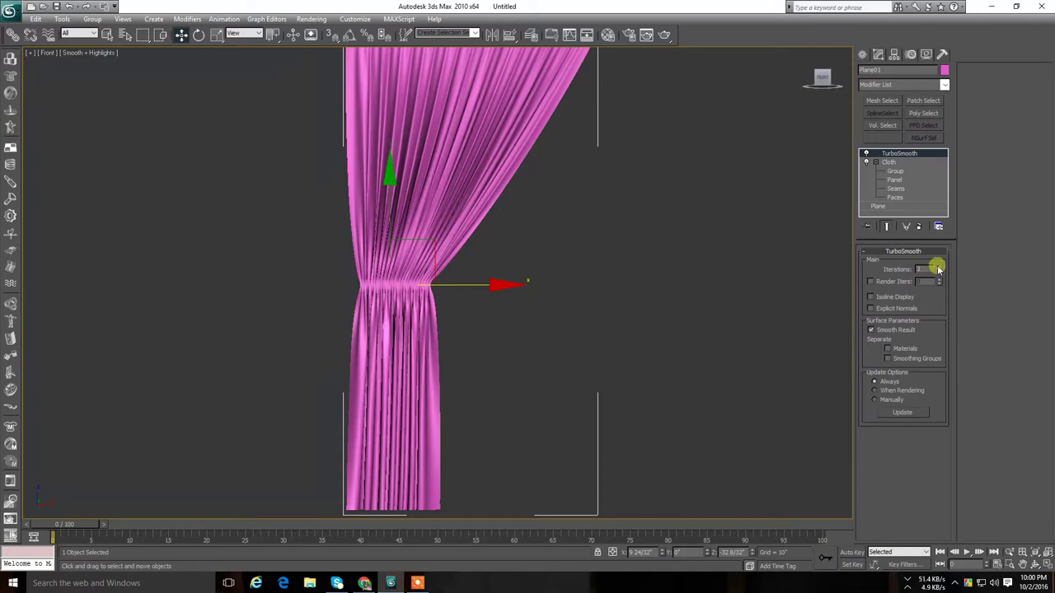
{"action": "scroll", "coordinate": [680, 272], "scroll_direction": "down", "scroll_amount": 4}
{"action": "scroll", "coordinate": [670, 270], "scroll_direction": "up", "scroll_amount": 2}
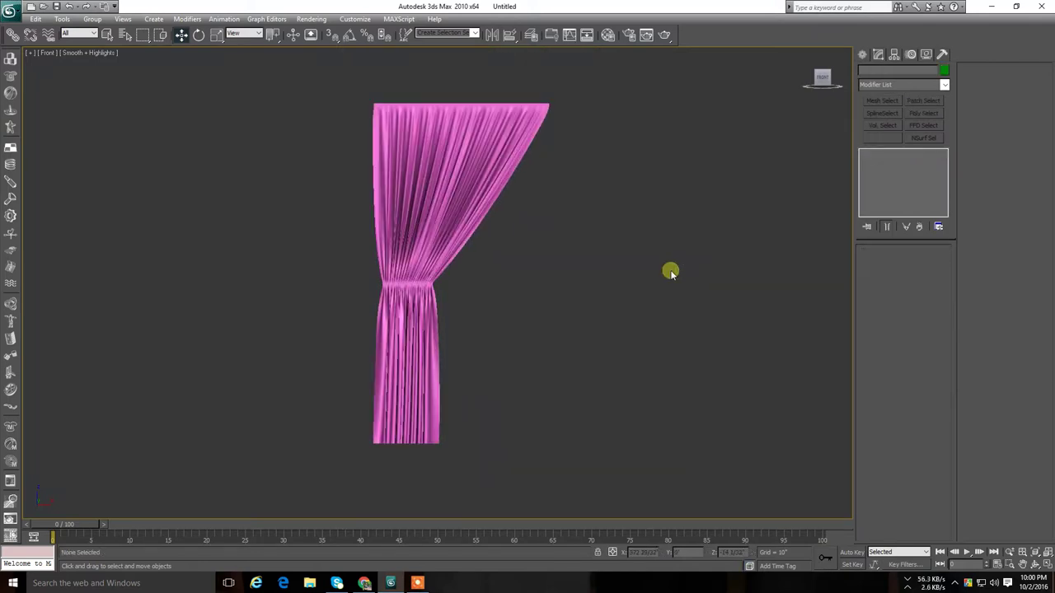
{"action": "mouse_move", "coordinate": [822, 78]}
{"action": "mouse_move", "coordinate": [819, 80]}
{"action": "left_mouse_down"}
{"action": "mouse_move", "coordinate": [127, 87]}
{"action": "mouse_move", "coordinate": [292, 72]}
{"action": "left_mouse_up"}
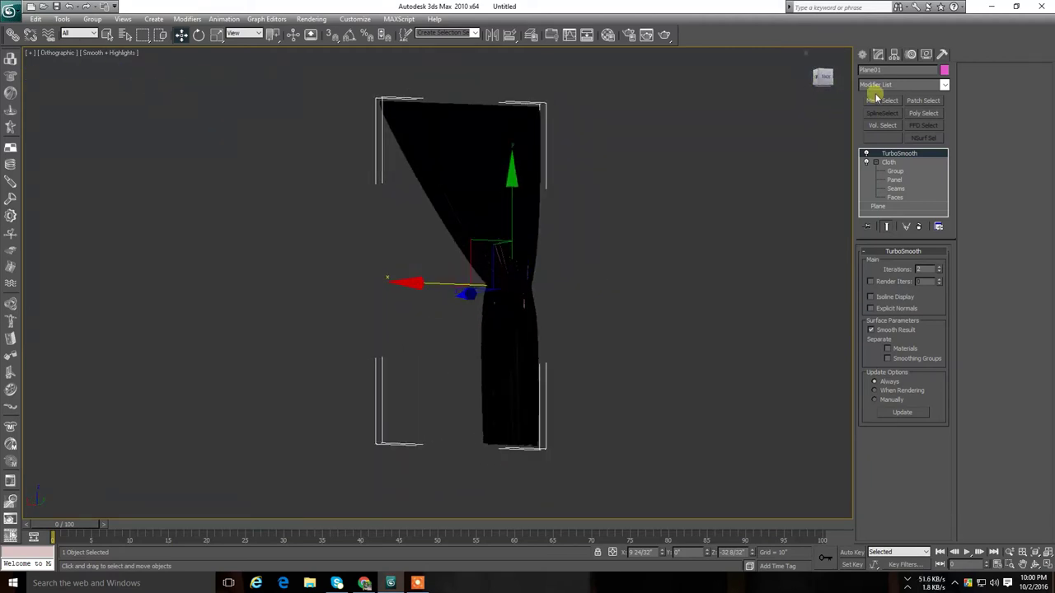
- Add a Shell modifier to the curtain for 1" outer thickness
{"action": "left_click", "coordinate": [902, 84]}
{"action": "key", "text": "s"}
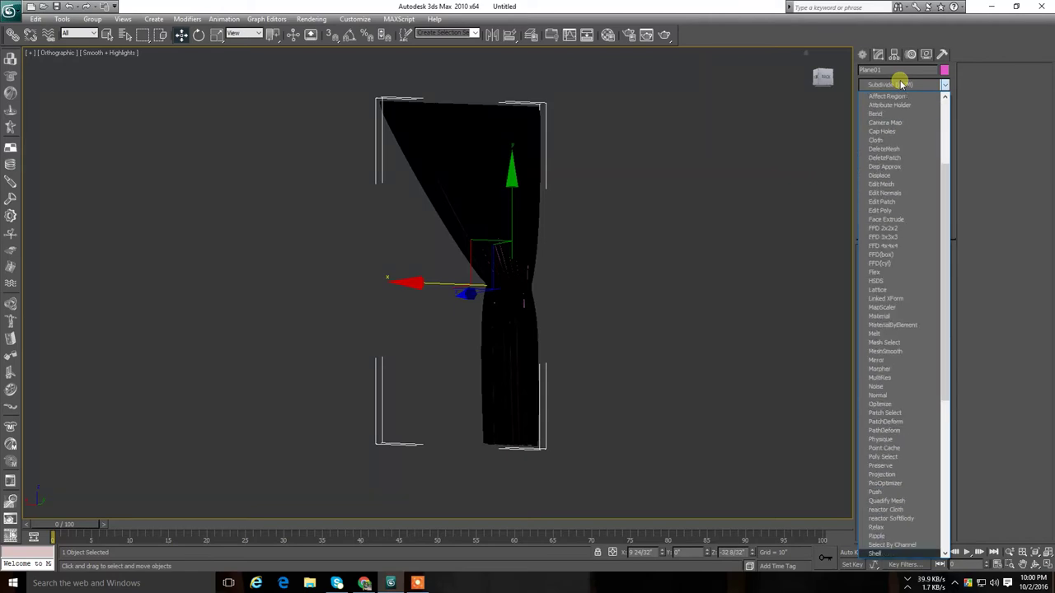
{"action": "key", "text": "h"}
{"action": "key", "text": "Return"}
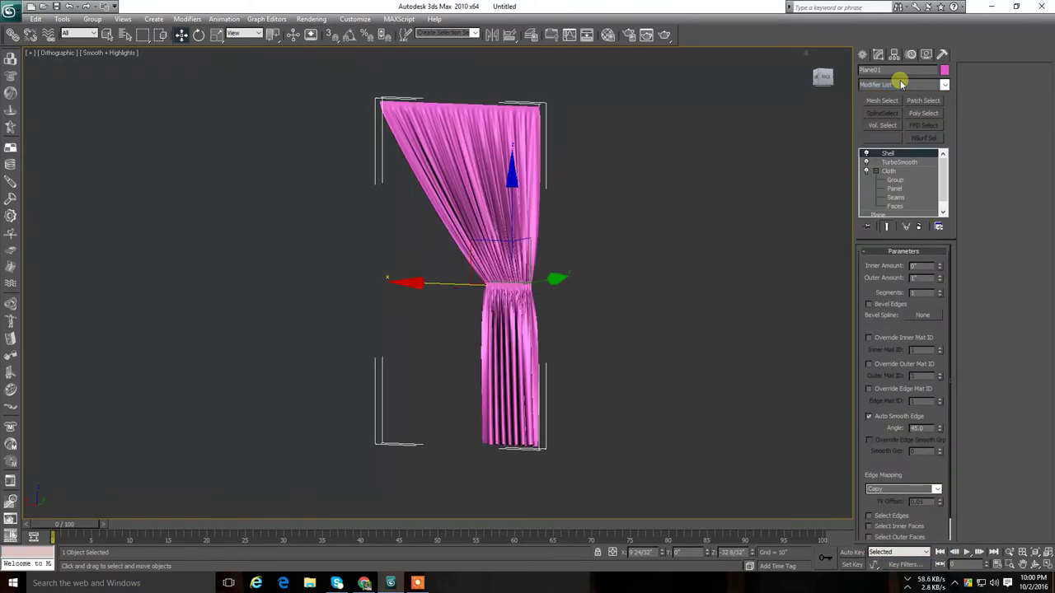
- Orbit to inspect the thickened curtain, return to Front view and reselect it
{"action": "left_click", "coordinate": [787, 121]}
{"action": "mouse_move", "coordinate": [783, 116]}
{"action": "middle_mouse_down", "text": "alt"}
{"action": "mouse_move", "coordinate": [760, 84]}
{"action": "mouse_move", "coordinate": [615, 94]}
{"action": "mouse_move", "coordinate": [564, 74]}
{"action": "mouse_move", "coordinate": [516, 73]}
{"action": "mouse_move", "coordinate": [534, 82]}
{"action": "middle_mouse_up", "text": "alt"}
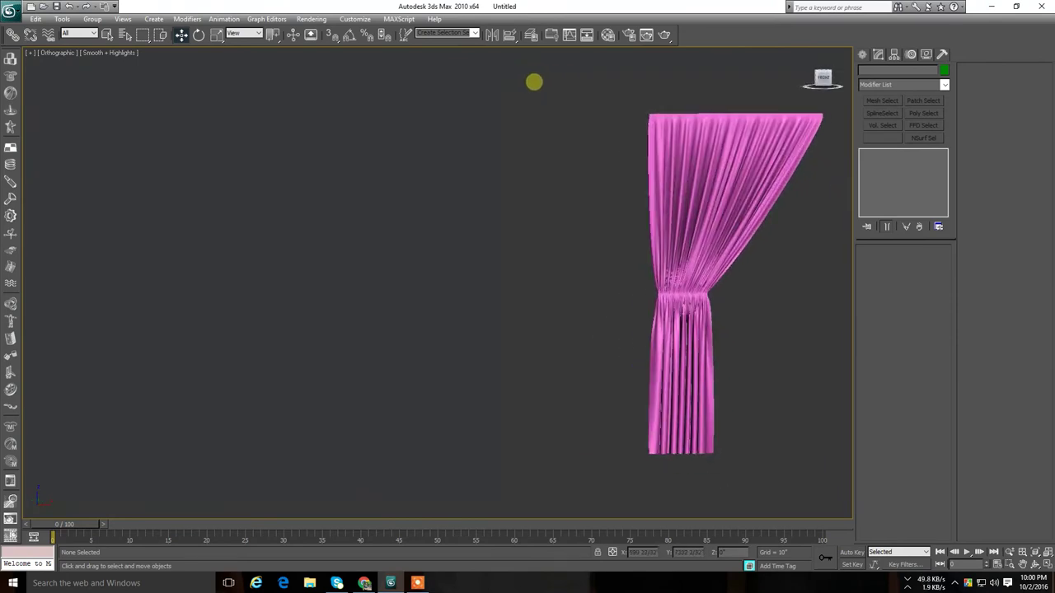
{"action": "left_click", "coordinate": [824, 78]}
{"action": "middle_click_drag", "start_coordinate": [756, 184], "coordinate": [575, 208]}
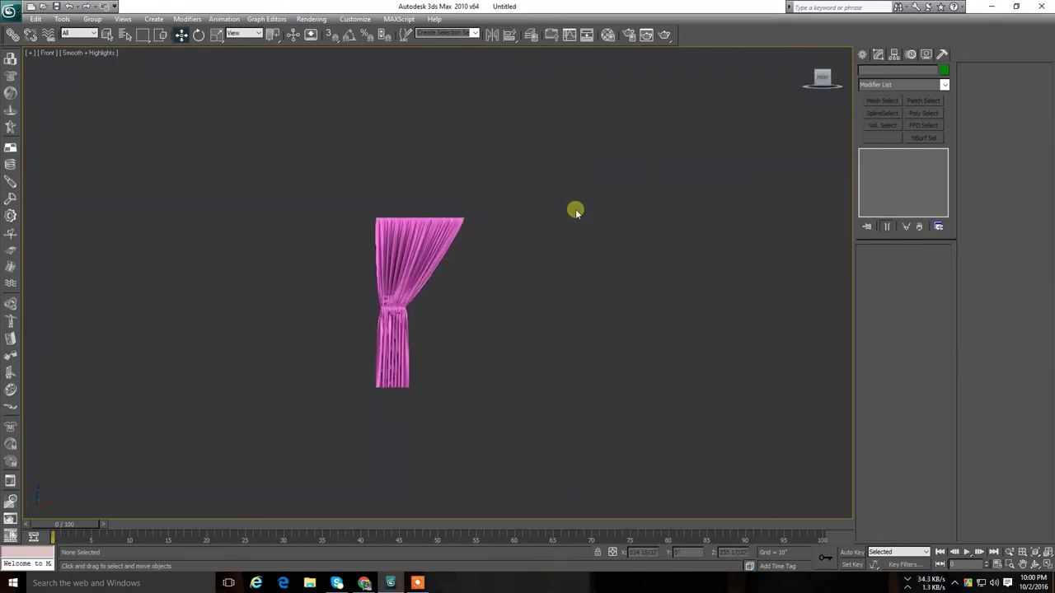
{"action": "left_click", "coordinate": [425, 239]}
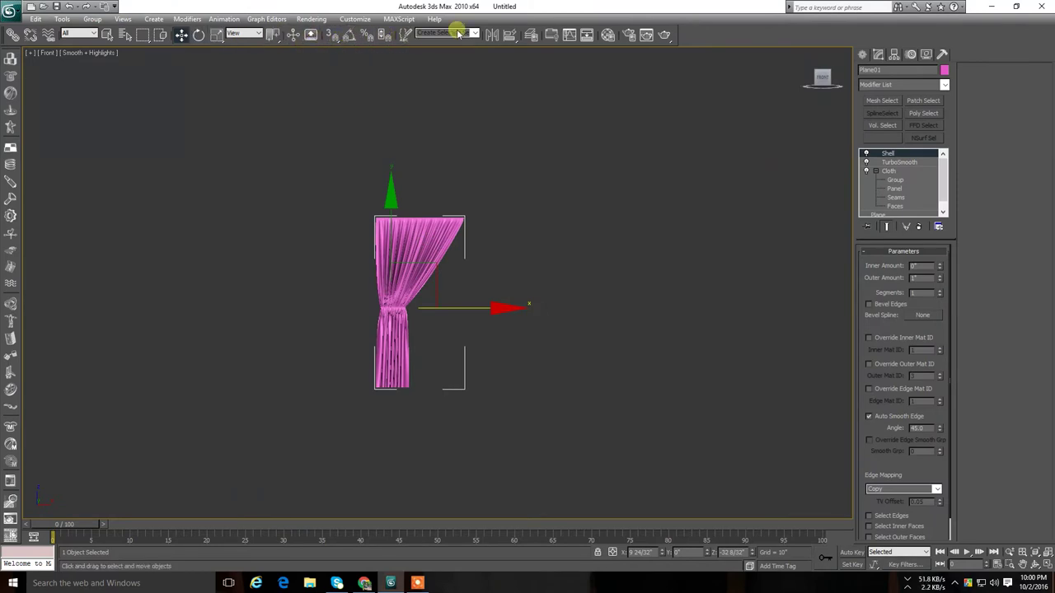
- Mirror the curtain on the X axis as an Instance
{"action": "left_click", "coordinate": [500, 35]}
{"action": "mouse_move", "coordinate": [530, 197]}
{"action": "left_mouse_down"}
{"action": "mouse_move", "coordinate": [555, 182]}
{"action": "mouse_move", "coordinate": [703, 162]}
{"action": "left_mouse_up"}
{"action": "left_click", "coordinate": [681, 278]}
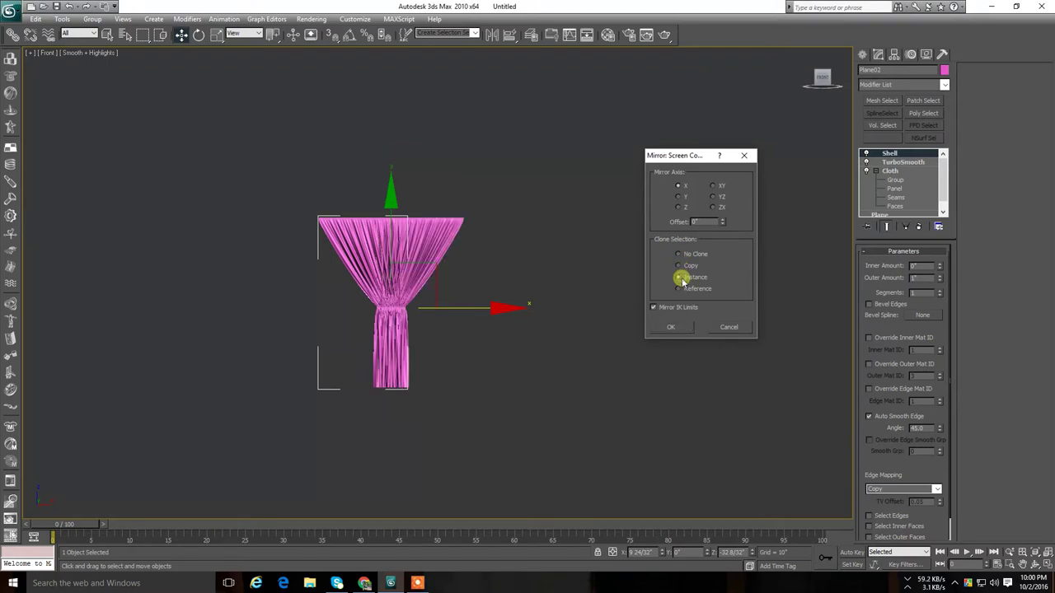
{"action": "left_click", "coordinate": [671, 326]}
- Slide the mirrored Plane02 right along X so the curtains face each other
{"action": "mouse_move", "coordinate": [498, 318]}
{"action": "left_mouse_down"}
{"action": "mouse_move", "coordinate": [680, 321]}
{"action": "mouse_move", "coordinate": [664, 327]}
{"action": "left_mouse_up"}
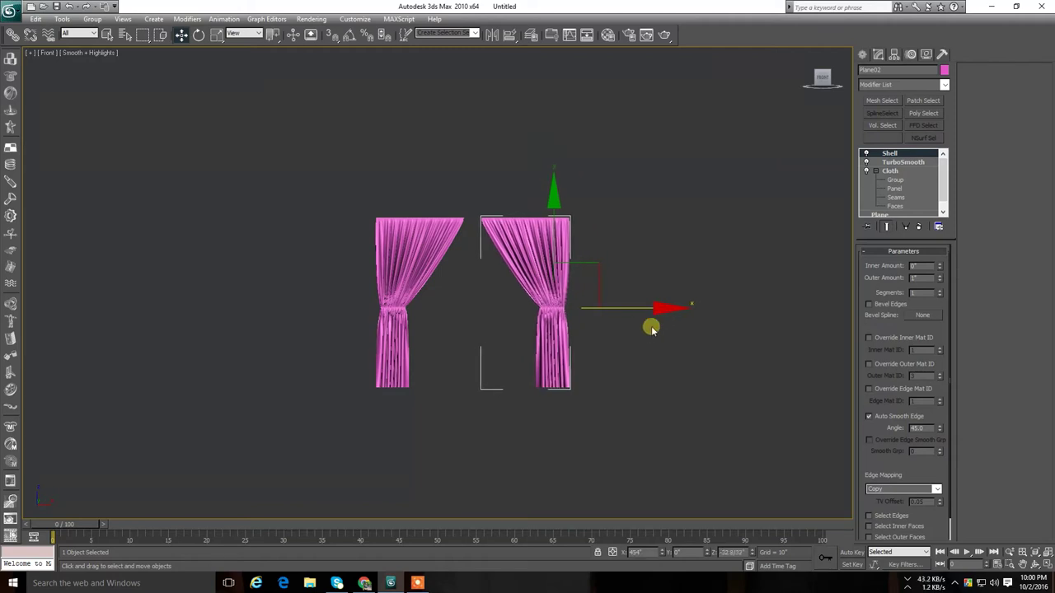
{"action": "left_click", "coordinate": [623, 207]}
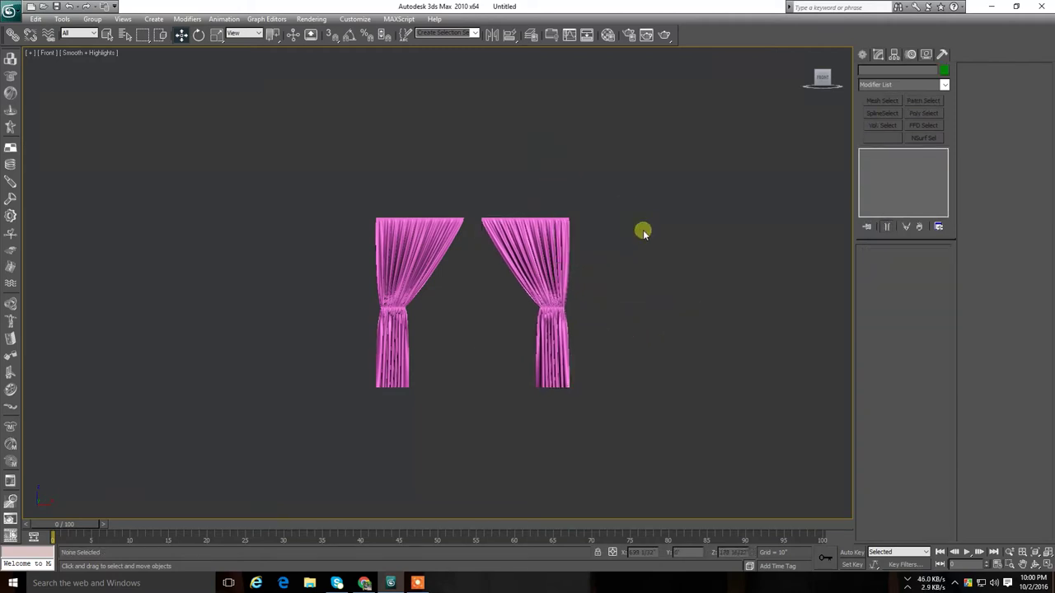
{"action": "left_click", "coordinate": [554, 243]}
{"action": "left_click", "coordinate": [652, 224]}
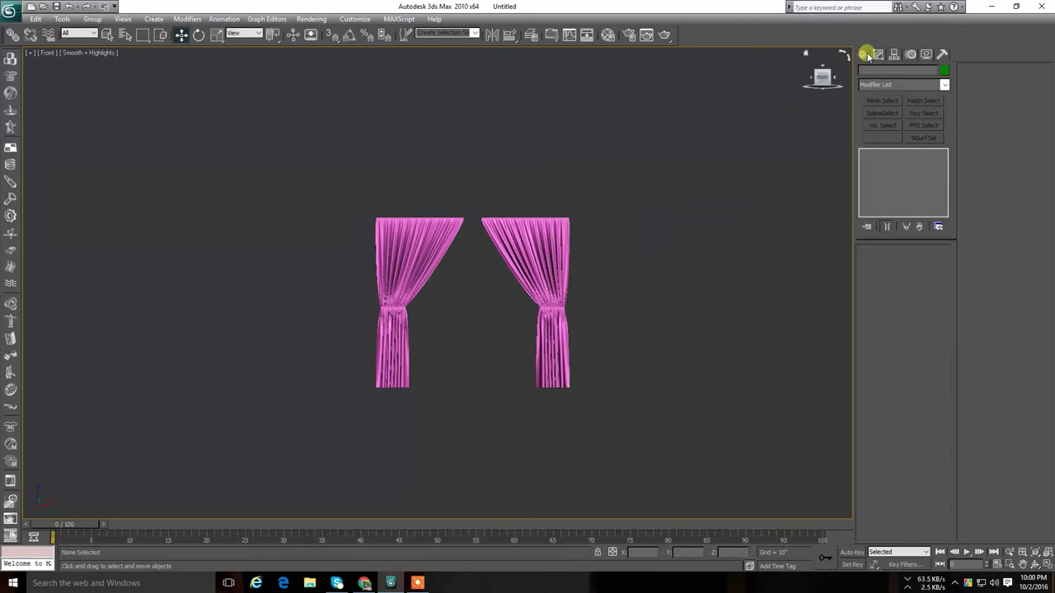
- Switch to the Create panel and zoom the viewport on the curtains
{"action": "left_click", "coordinate": [863, 53]}
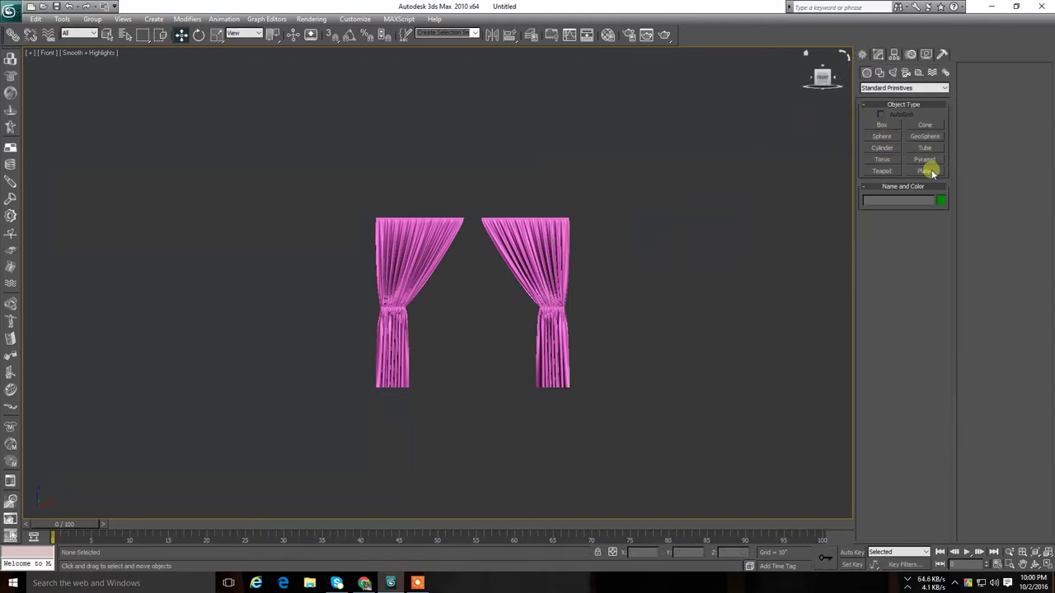
{"action": "left_click", "coordinate": [422, 583]}
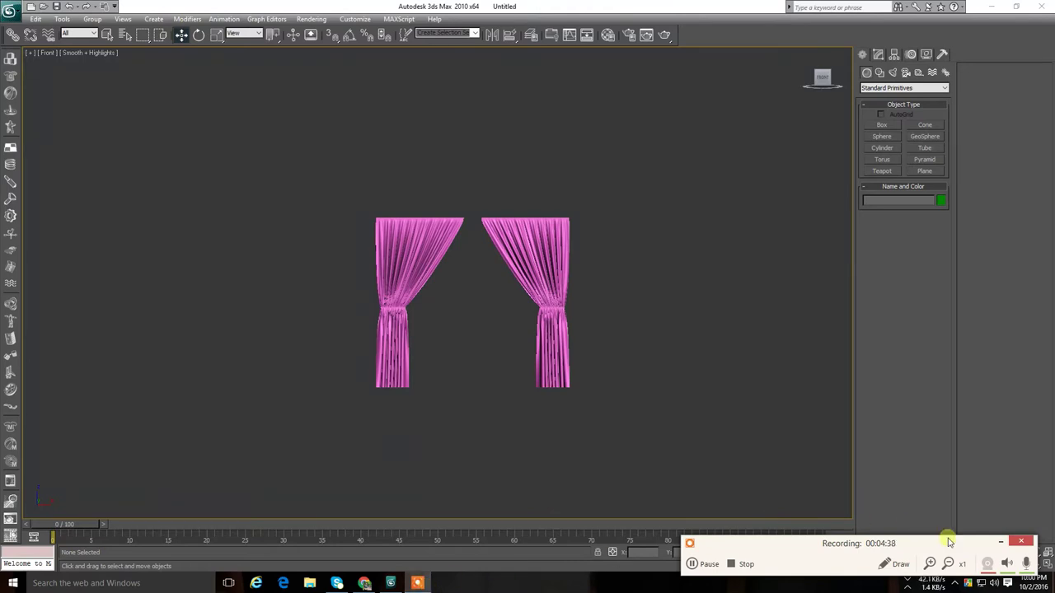
{"action": "left_click", "coordinate": [995, 542]}
{"action": "scroll", "coordinate": [640, 354], "scroll_direction": "up", "scroll_amount": 2}
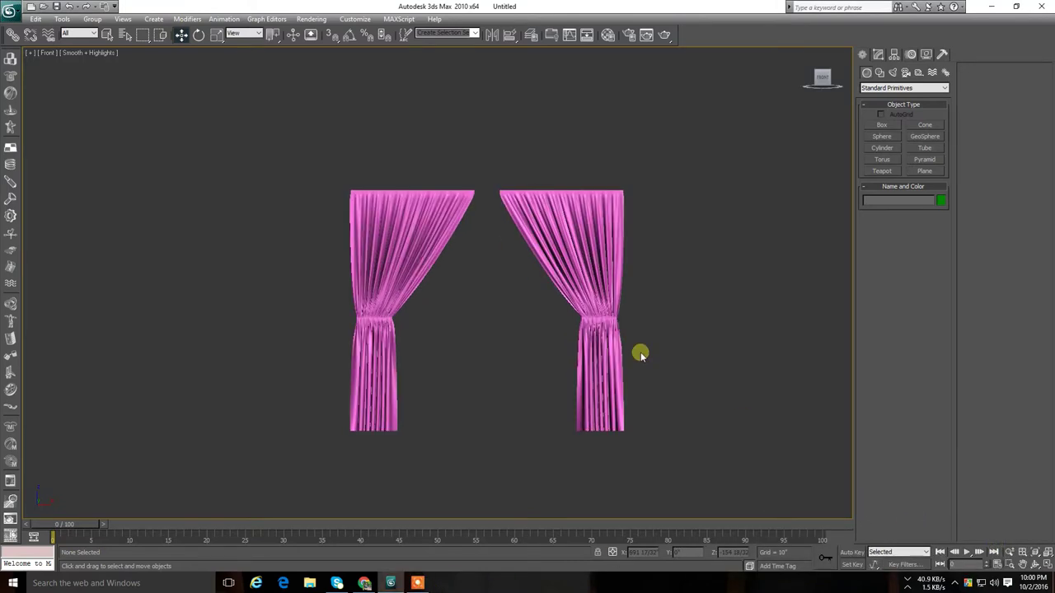
{"action": "scroll", "coordinate": [672, 308], "scroll_direction": "down", "scroll_amount": 2}
{"action": "scroll", "coordinate": [670, 304], "scroll_direction": "up", "scroll_amount": 2}
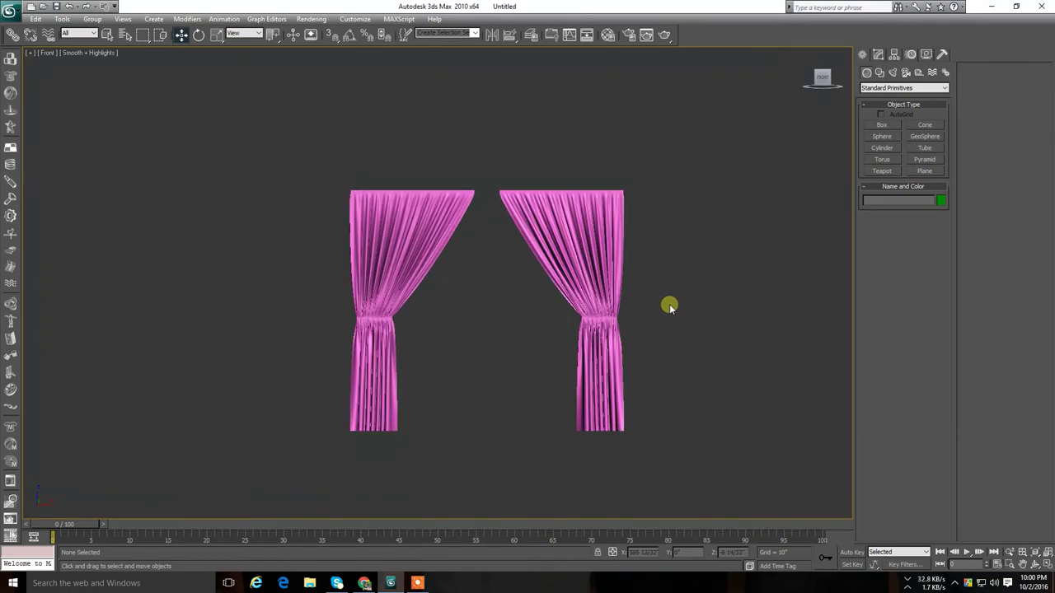
- Orbit to check the curtains' depth, return to Front, and show the Splines shapes
{"action": "left_click_drag", "start_coordinate": [800, 82], "coordinate": [791, 76]}
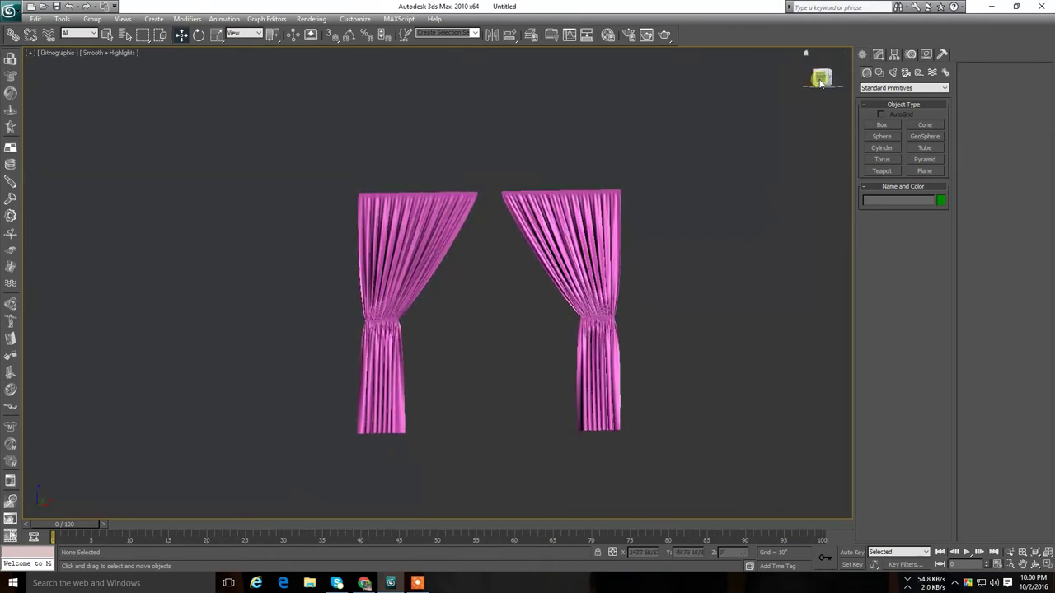
{"action": "left_click", "coordinate": [821, 80]}
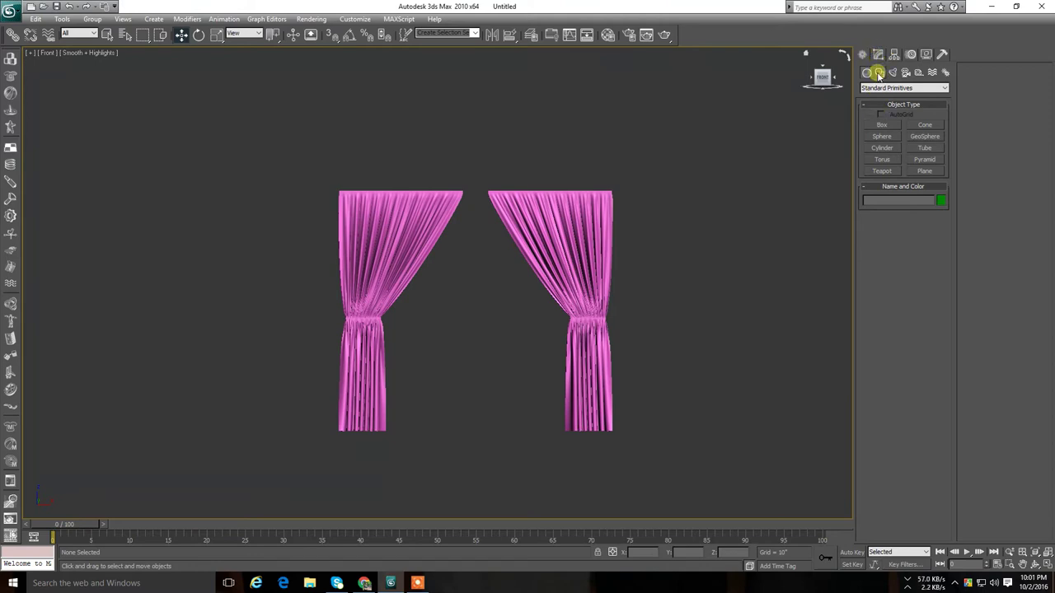
{"action": "left_click", "coordinate": [878, 73]}
- In Top view, draw a closed Bezier Line spline around the left curtain
{"action": "left_click", "coordinate": [883, 134]}
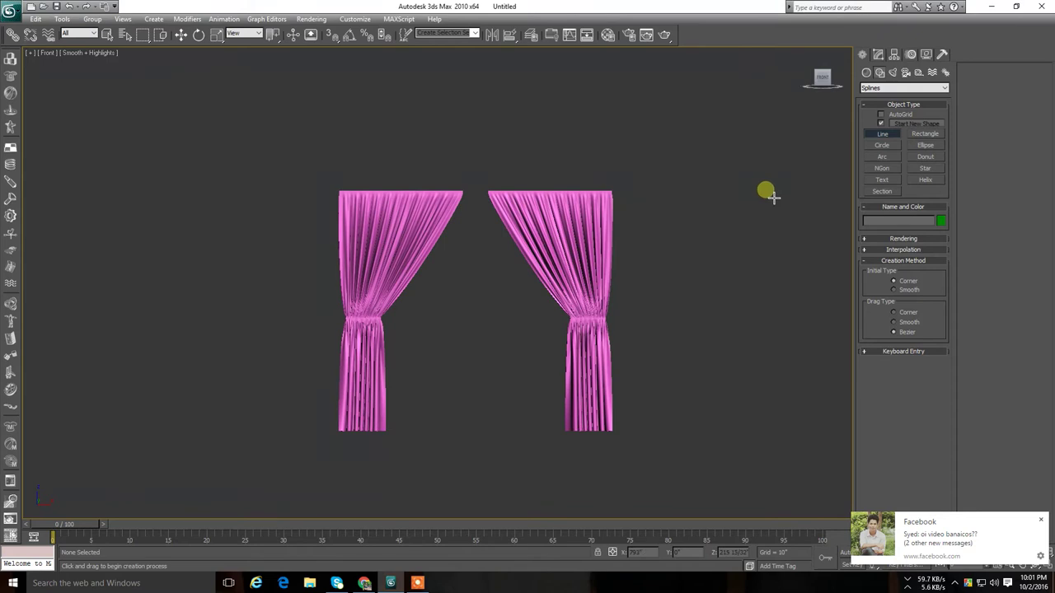
{"action": "key", "text": "t"}
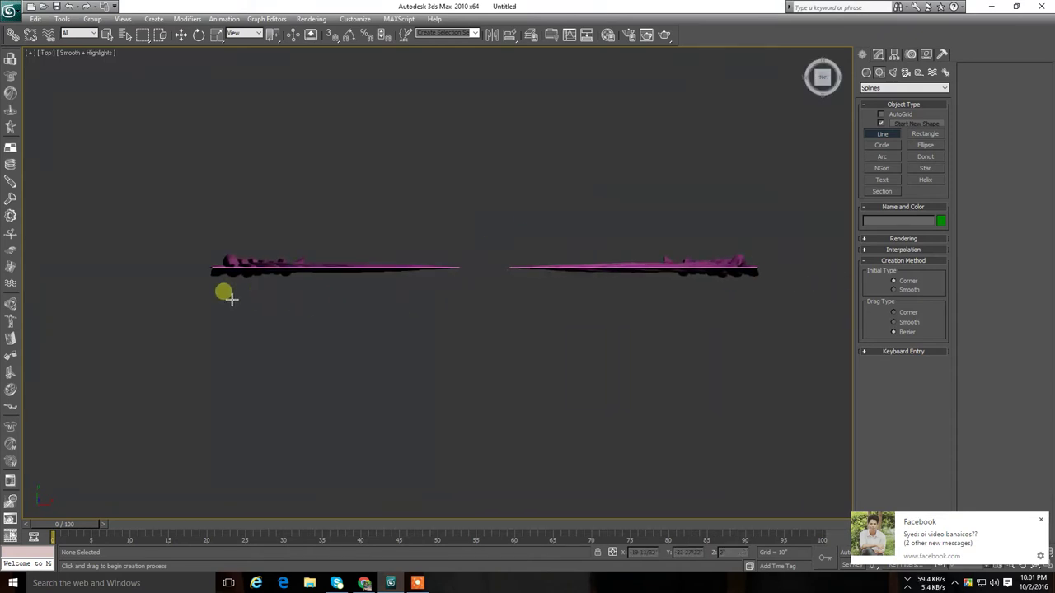
{"action": "left_click", "coordinate": [231, 286]}
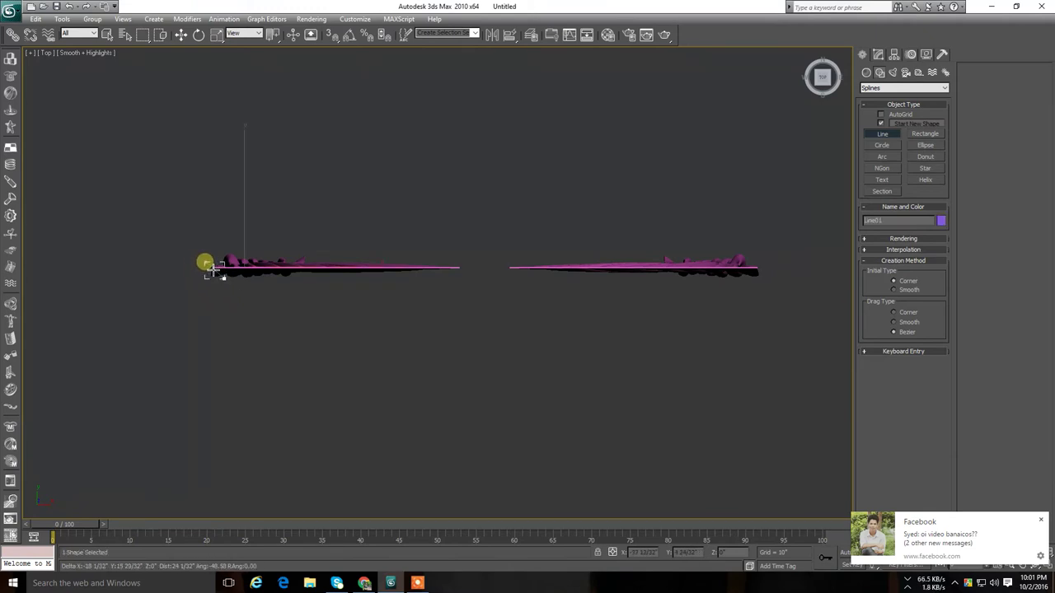
{"action": "mouse_move", "coordinate": [229, 260]}
{"action": "left_mouse_down"}
{"action": "mouse_move", "coordinate": [471, 267]}
{"action": "mouse_move", "coordinate": [479, 276]}
{"action": "mouse_move", "coordinate": [278, 299]}
{"action": "mouse_move", "coordinate": [233, 285]}
{"action": "left_mouse_up"}
{"action": "left_click", "coordinate": [223, 277]}
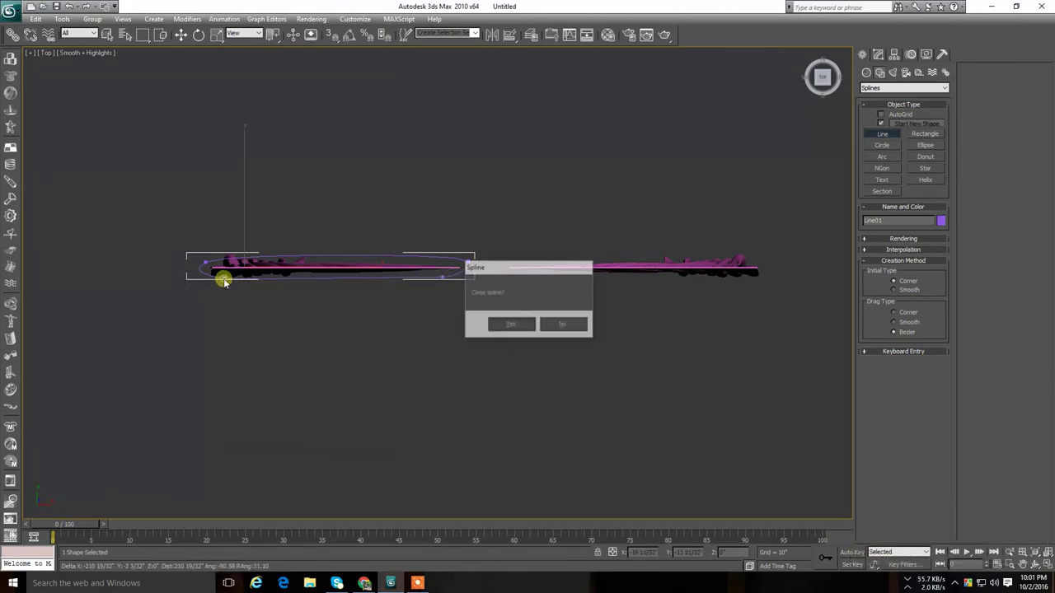
{"action": "left_click", "coordinate": [500, 322]}
{"action": "left_click", "coordinate": [180, 35]}
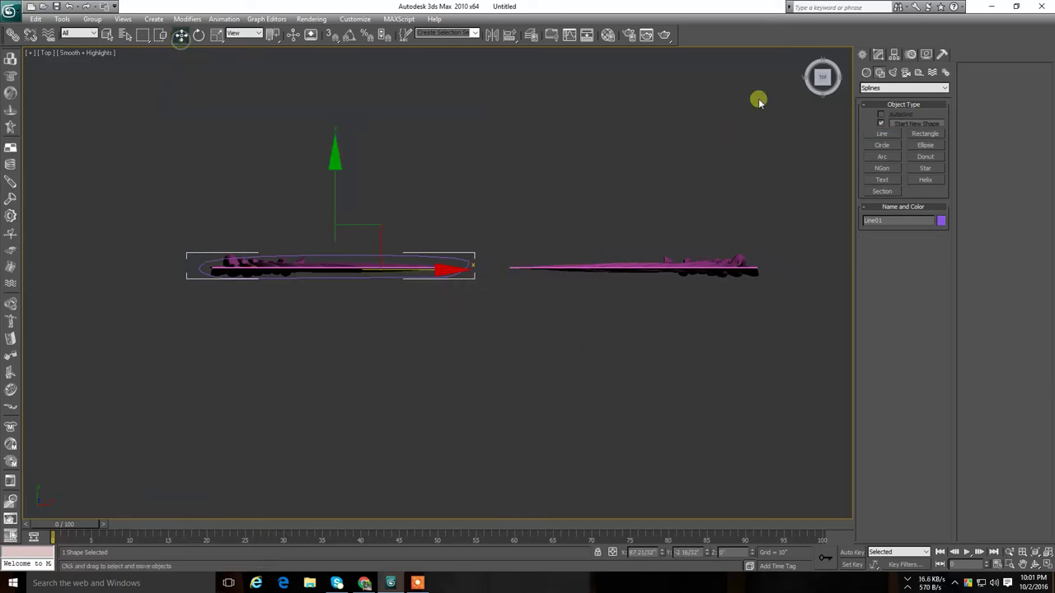
- Enable Line01 in renderer and viewport with Radial Thickness about 3 30/32"
{"action": "left_click", "coordinate": [878, 56]}
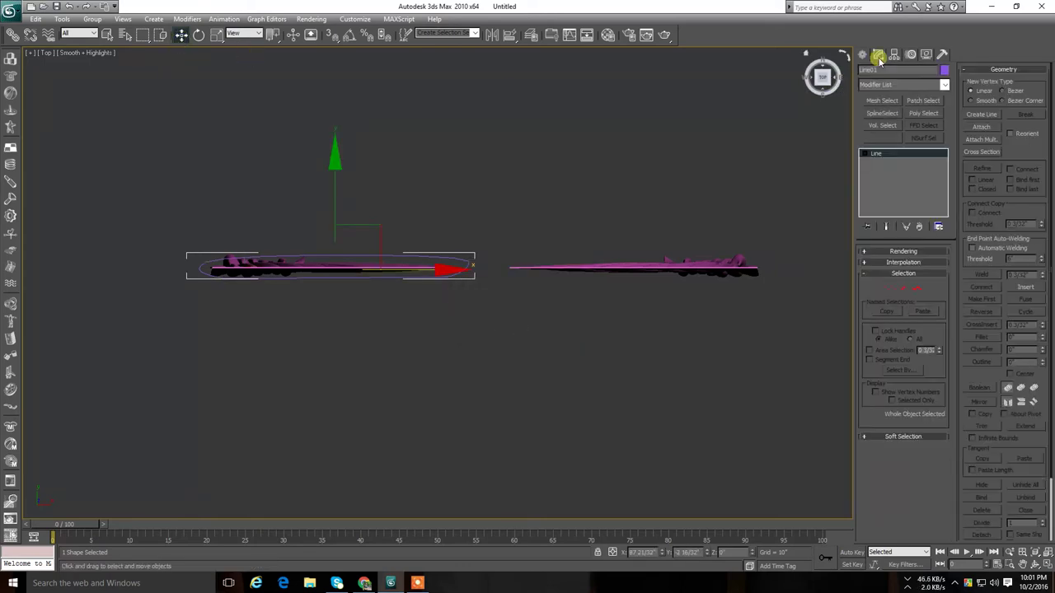
{"action": "left_click", "coordinate": [887, 251]}
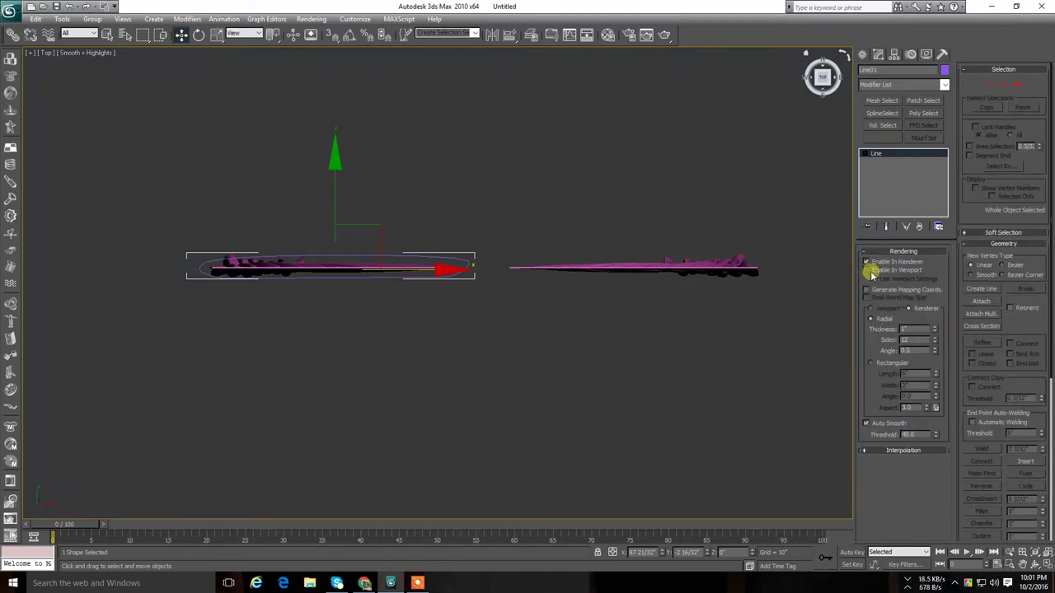
{"action": "scroll", "coordinate": [492, 284], "scroll_direction": "up", "scroll_amount": 5}
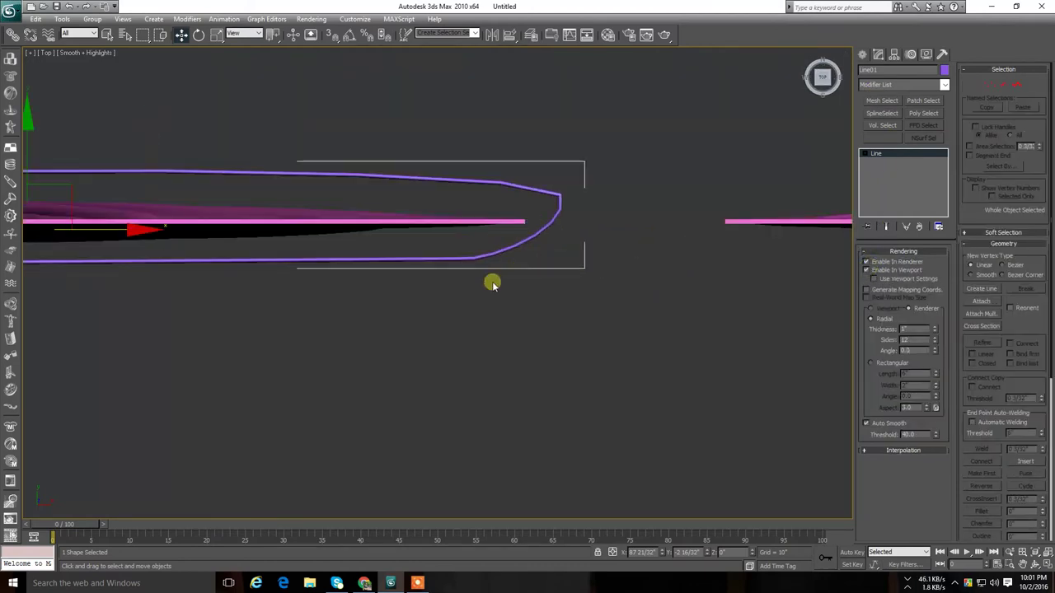
{"action": "scroll", "coordinate": [601, 278], "scroll_direction": "down", "scroll_amount": 2}
{"action": "scroll", "coordinate": [600, 278], "scroll_direction": "down", "scroll_amount": 1}
{"action": "left_click_drag", "start_coordinate": [931, 332], "coordinate": [862, 97]}
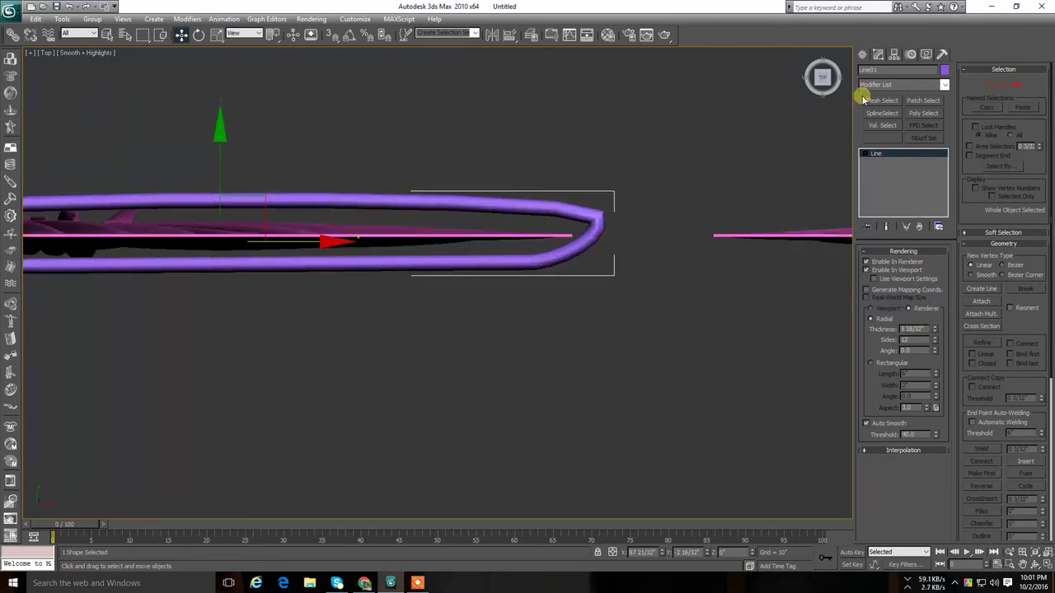
{"action": "mouse_move", "coordinate": [933, 333]}
{"action": "left_mouse_down"}
{"action": "mouse_move", "coordinate": [940, 359]}
{"action": "mouse_move", "coordinate": [929, 327]}
{"action": "left_mouse_up"}
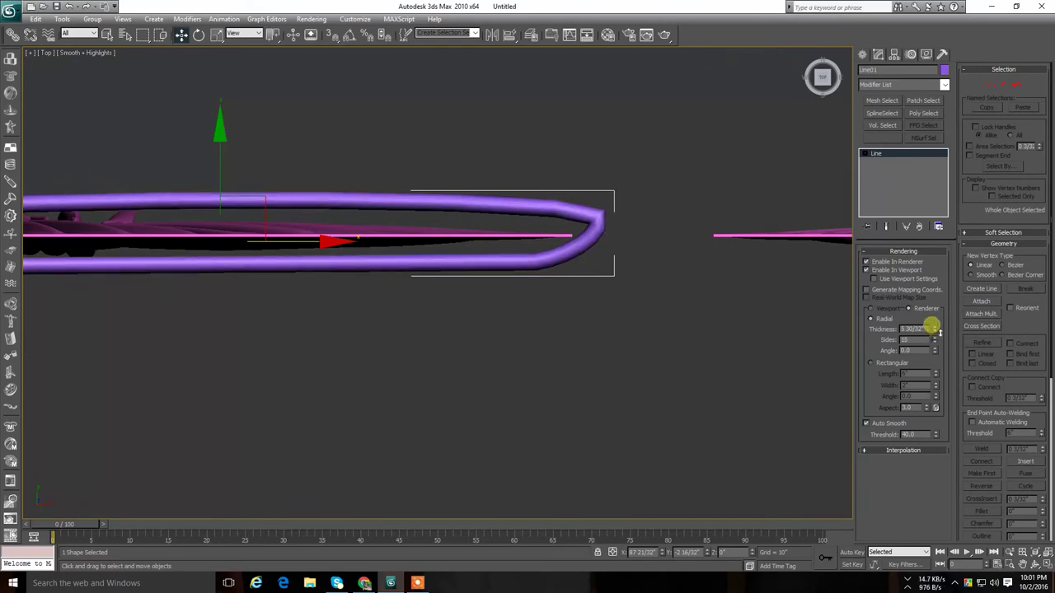
{"action": "left_click_drag", "start_coordinate": [819, 79], "coordinate": [817, 511]}
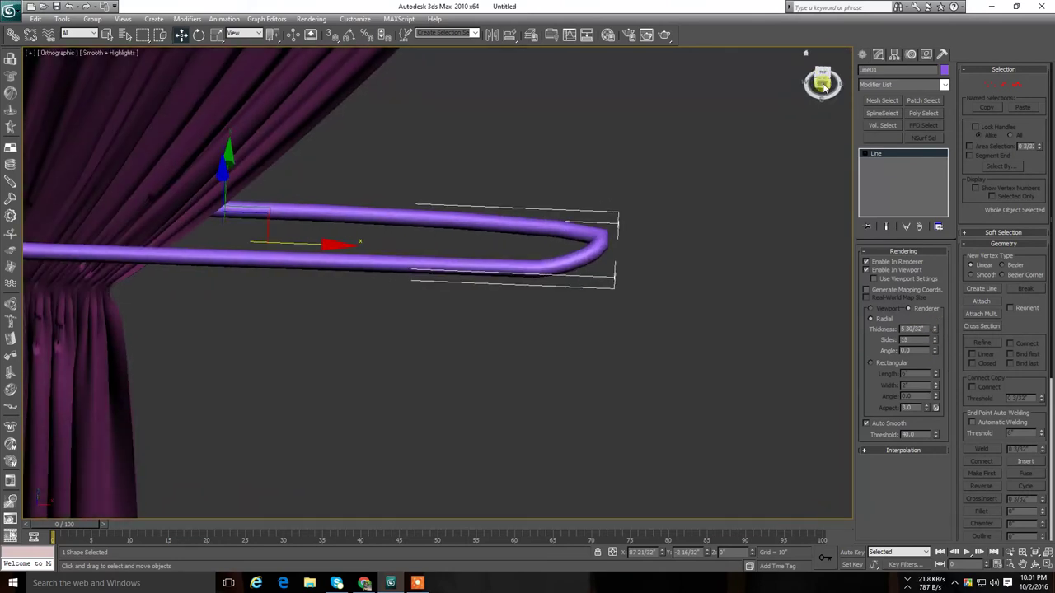
- In Front view, position the tube and scale it shorter along X
{"action": "left_click_drag", "start_coordinate": [816, 78], "coordinate": [547, 263]}
{"action": "key", "text": "f"}
{"action": "scroll", "coordinate": [539, 271], "scroll_direction": "down", "scroll_amount": 2}
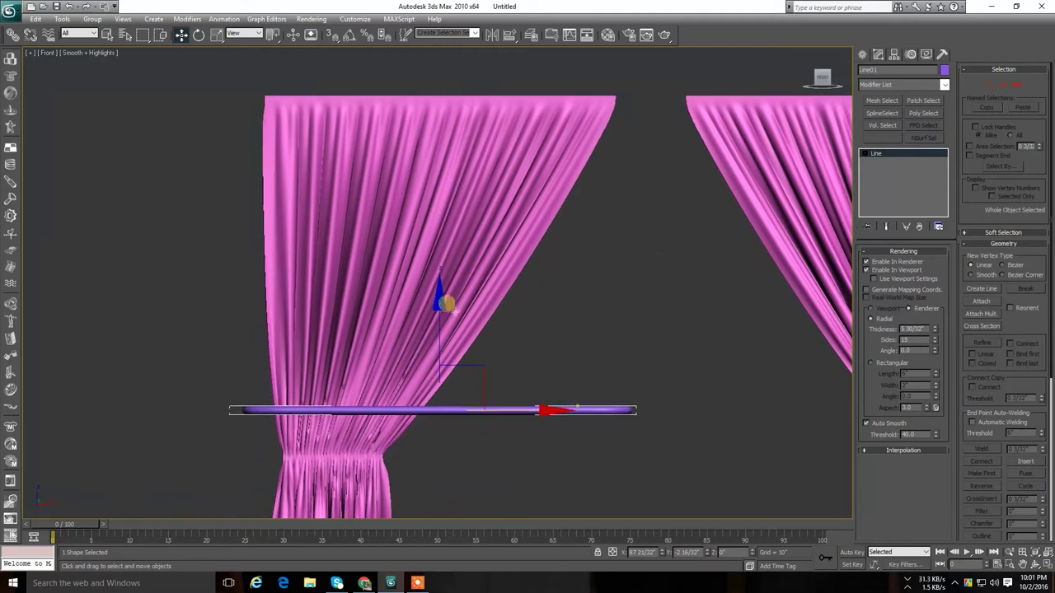
{"action": "left_click_drag", "start_coordinate": [446, 304], "coordinate": [446, 16]}
{"action": "middle_click_drag", "start_coordinate": [477, 136], "coordinate": [470, 206]}
{"action": "left_click", "coordinate": [215, 35]}
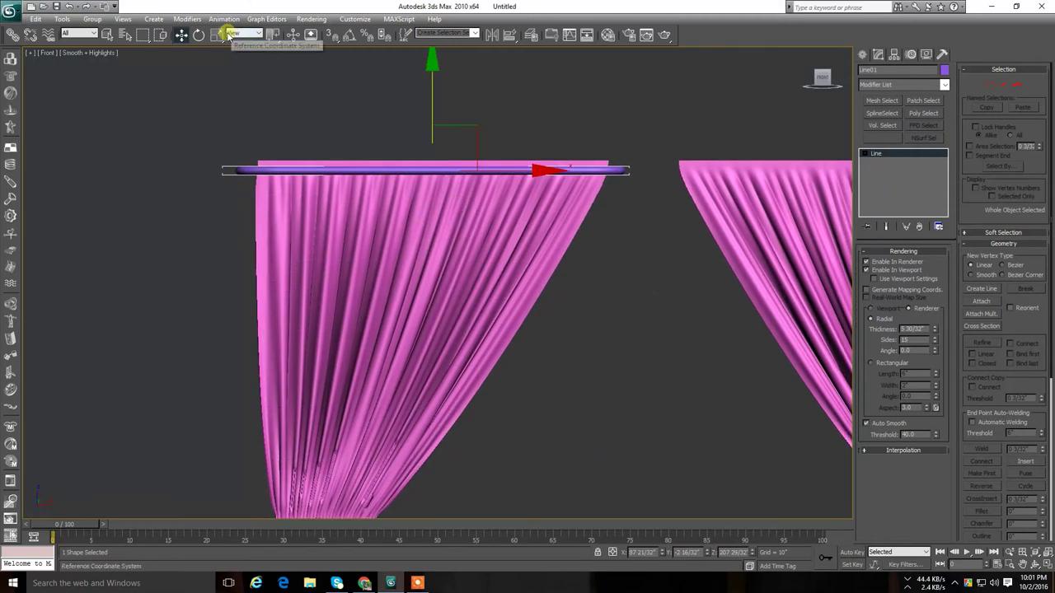
{"action": "left_click_drag", "start_coordinate": [563, 178], "coordinate": [532, 173]}
{"action": "middle_click_drag", "start_coordinate": [552, 273], "coordinate": [565, 251]}
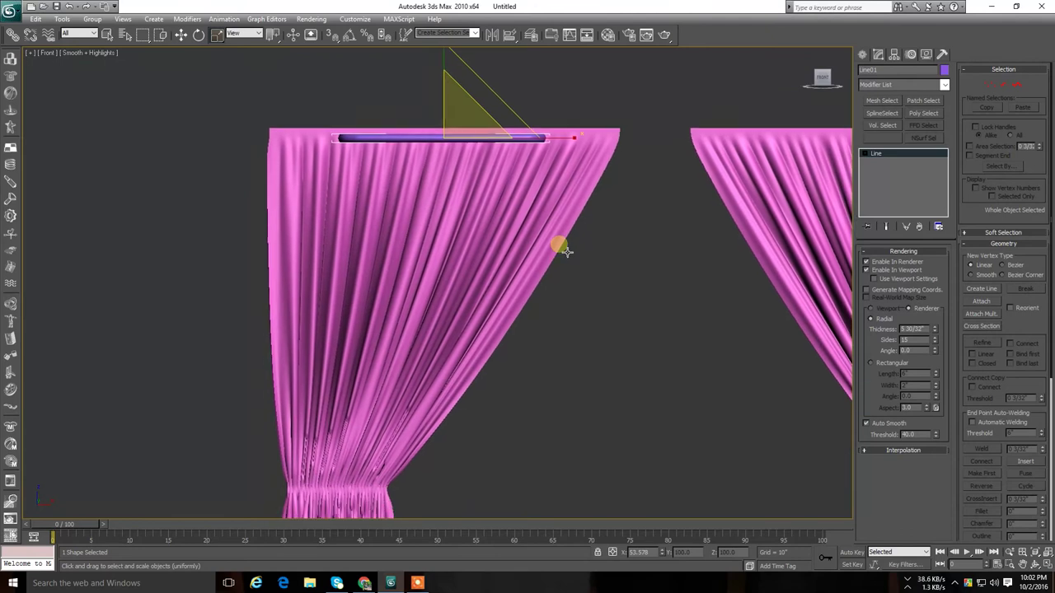
{"action": "scroll", "coordinate": [565, 251], "scroll_direction": "down", "scroll_amount": 3}
- Lower the tube onto the left curtain's gathered waist and scale it to fit
{"action": "left_click", "coordinate": [180, 34]}
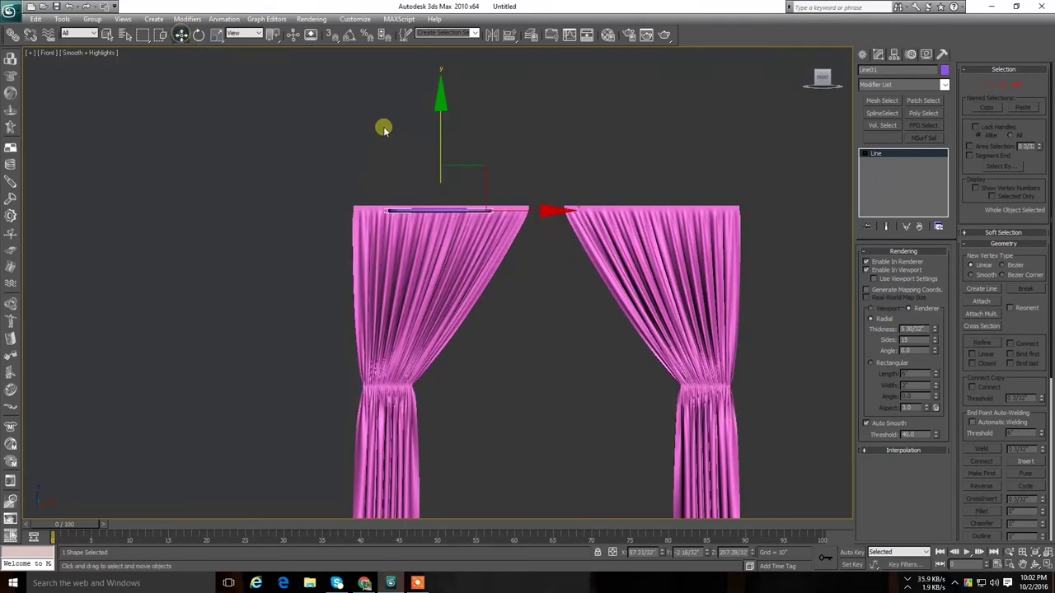
{"action": "mouse_move", "coordinate": [436, 94]}
{"action": "left_mouse_down"}
{"action": "mouse_move", "coordinate": [443, 241]}
{"action": "mouse_move", "coordinate": [539, 324]}
{"action": "left_mouse_up"}
{"action": "middle_click_drag", "start_coordinate": [539, 324], "coordinate": [503, 365]}
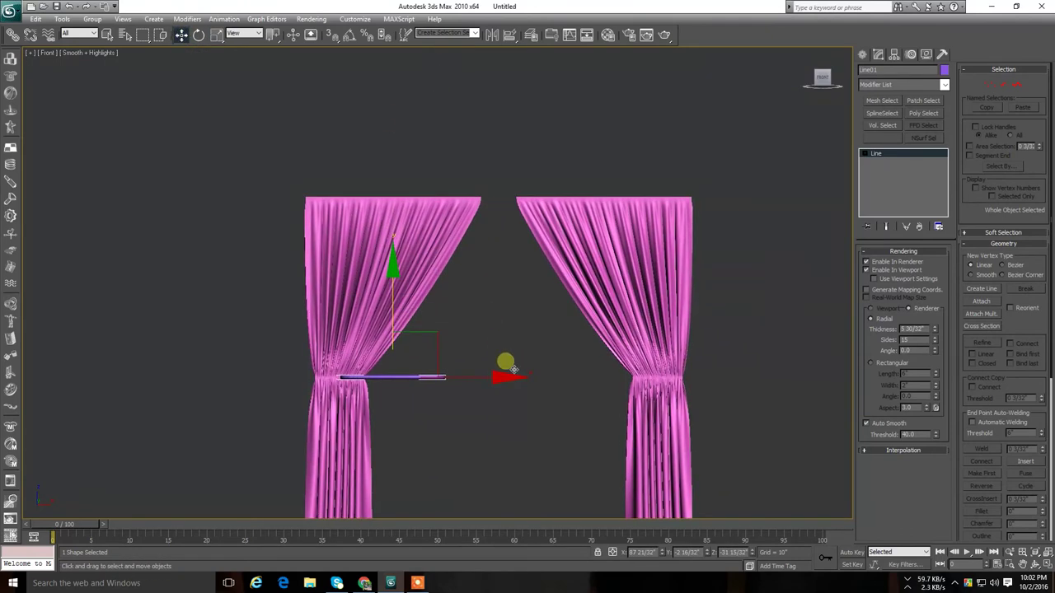
{"action": "left_click_drag", "start_coordinate": [505, 376], "coordinate": [474, 384]}
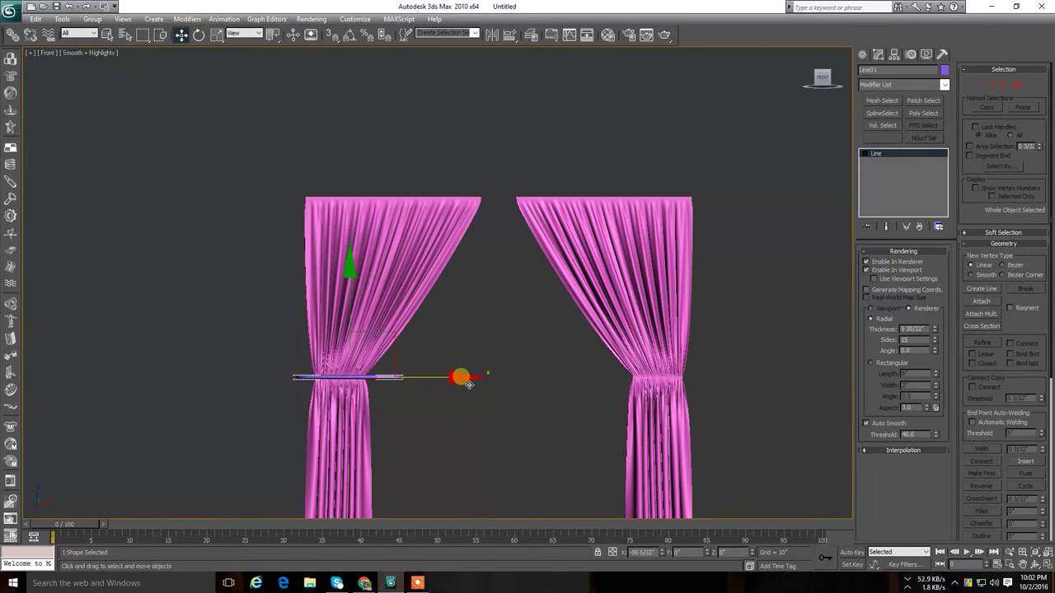
{"action": "left_click", "coordinate": [217, 34]}
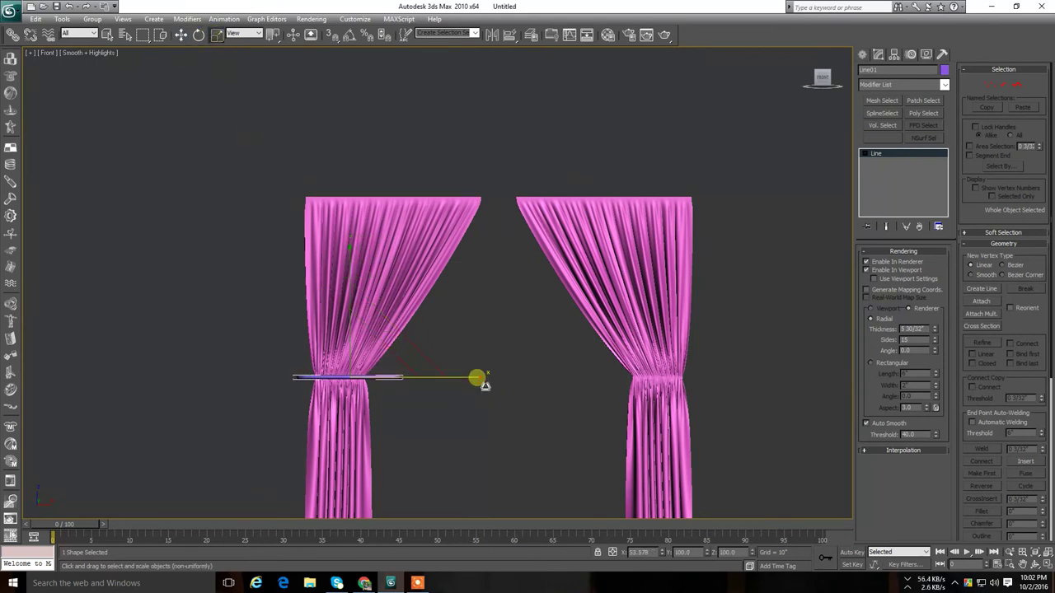
{"action": "mouse_move", "coordinate": [485, 385]}
{"action": "left_mouse_down"}
{"action": "mouse_move", "coordinate": [450, 378]}
{"action": "mouse_move", "coordinate": [458, 386]}
{"action": "left_mouse_up"}
{"action": "left_click", "coordinate": [179, 34]}
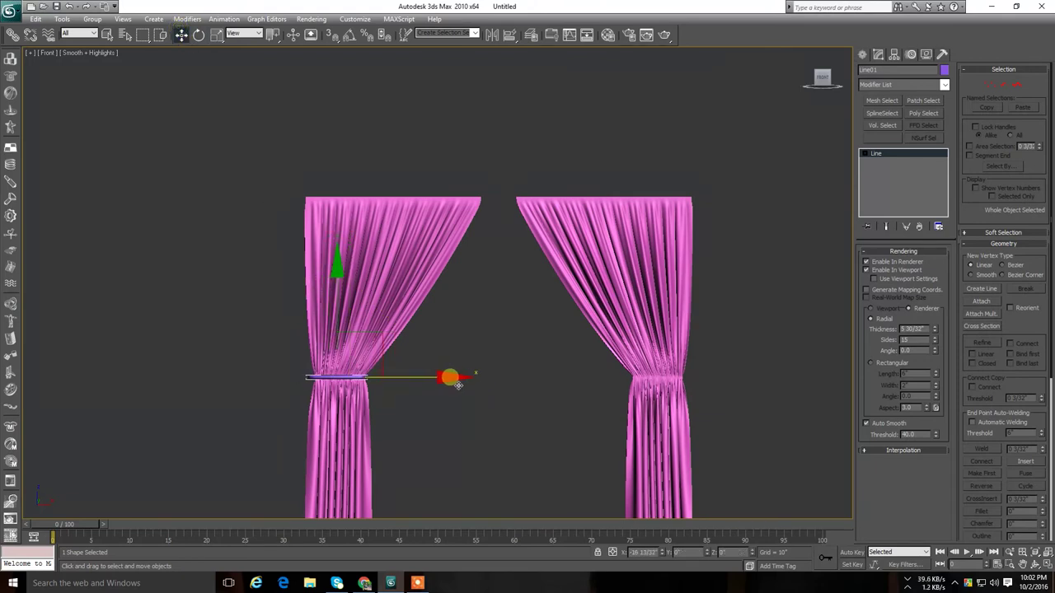
{"action": "left_click", "coordinate": [217, 34]}
- Scale the tie-back taller vertically, then clear the selection
{"action": "left_click", "coordinate": [222, 61]}
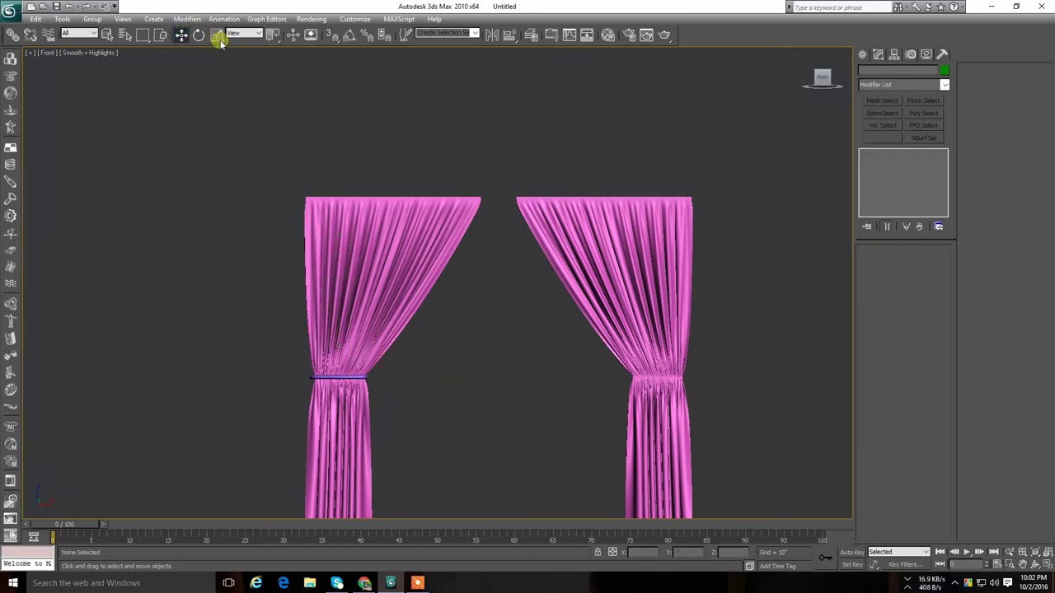
{"action": "left_click", "coordinate": [353, 379]}
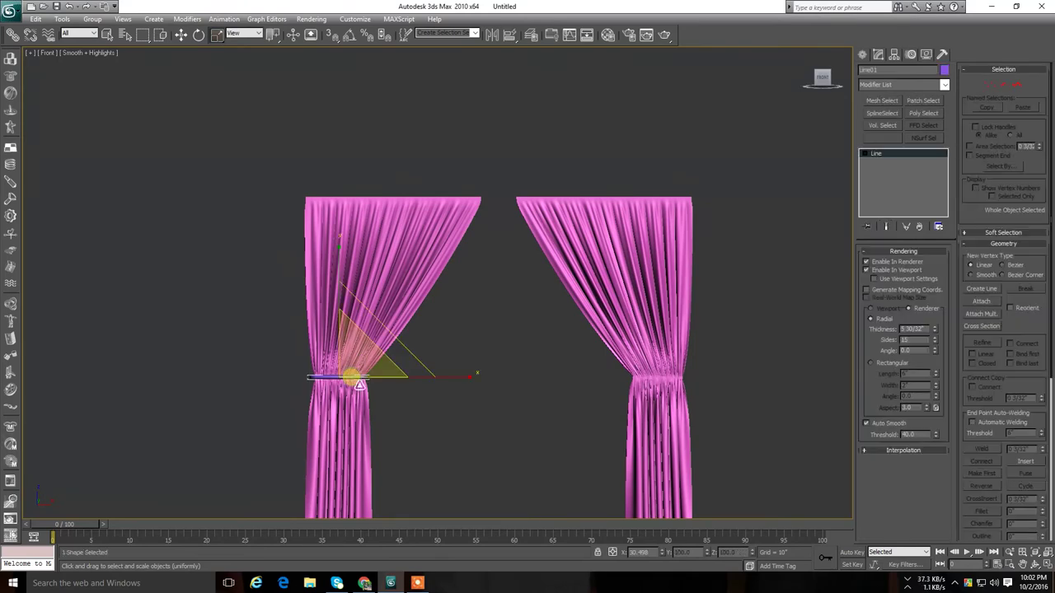
{"action": "left_click_drag", "start_coordinate": [337, 245], "coordinate": [293, 189]}
{"action": "left_click", "coordinate": [181, 34]}
{"action": "left_click", "coordinate": [206, 96]}
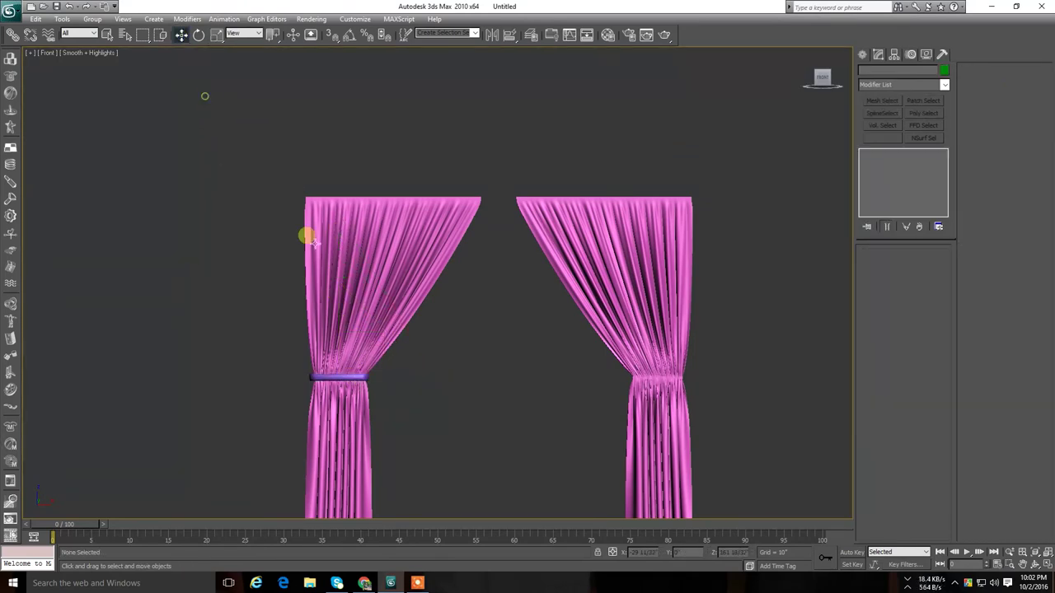
{"action": "scroll", "coordinate": [311, 252], "scroll_direction": "down", "scroll_amount": 1}
{"action": "scroll", "coordinate": [396, 297], "scroll_direction": "up", "scroll_amount": 3}
- From the Top view, squash the left tie-back narrower along Y
{"action": "mouse_move", "coordinate": [824, 75]}
{"action": "left_mouse_down"}
{"action": "mouse_move", "coordinate": [113, 90]}
{"action": "mouse_move", "coordinate": [183, 87]}
{"action": "mouse_move", "coordinate": [125, 102]}
{"action": "left_mouse_up"}
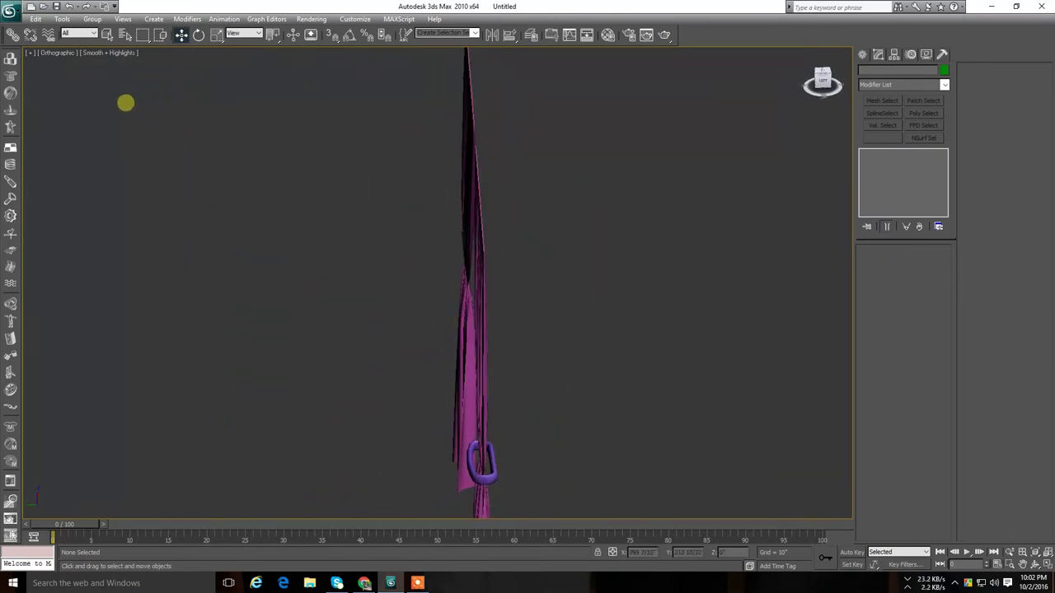
{"action": "left_click", "coordinate": [822, 74]}
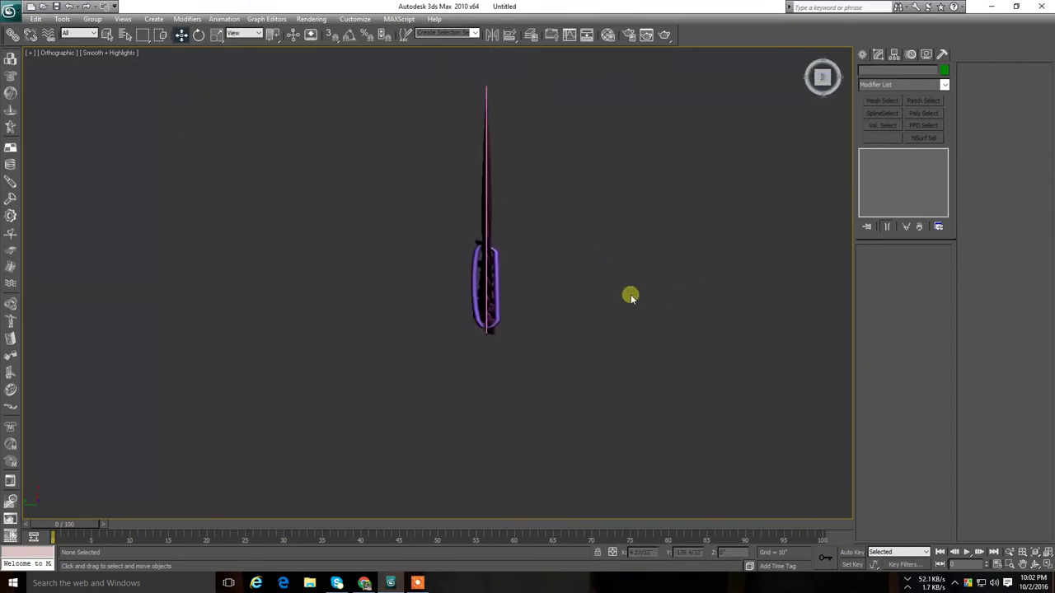
{"action": "left_click", "coordinate": [503, 298]}
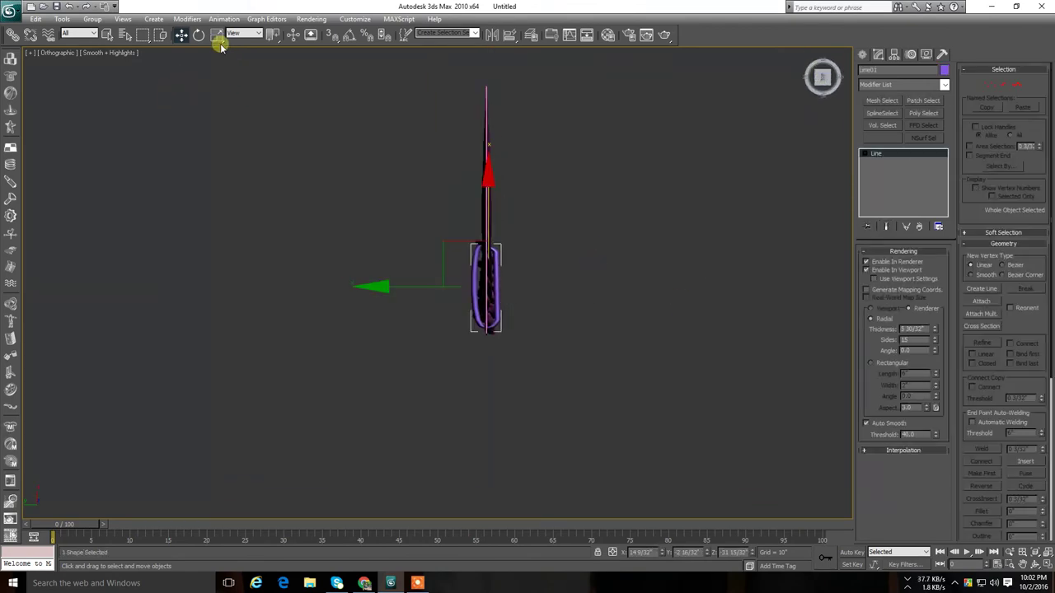
{"action": "left_click", "coordinate": [218, 38]}
{"action": "mouse_move", "coordinate": [365, 288]}
{"action": "left_mouse_down"}
{"action": "mouse_move", "coordinate": [401, 294]}
{"action": "mouse_move", "coordinate": [393, 291]}
{"action": "left_mouse_up"}
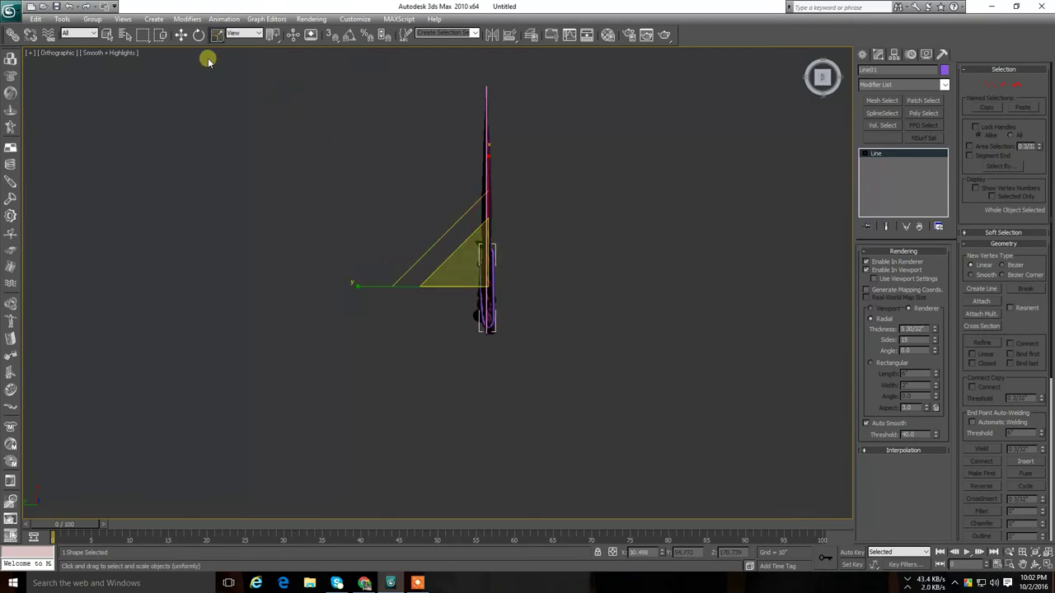
{"action": "left_click", "coordinate": [181, 34]}
{"action": "left_click_drag", "start_coordinate": [384, 295], "coordinate": [383, 295]}
- Orbit back and return to the Front view of both curtains
{"action": "left_click_drag", "start_coordinate": [821, 78], "coordinate": [692, 486]}
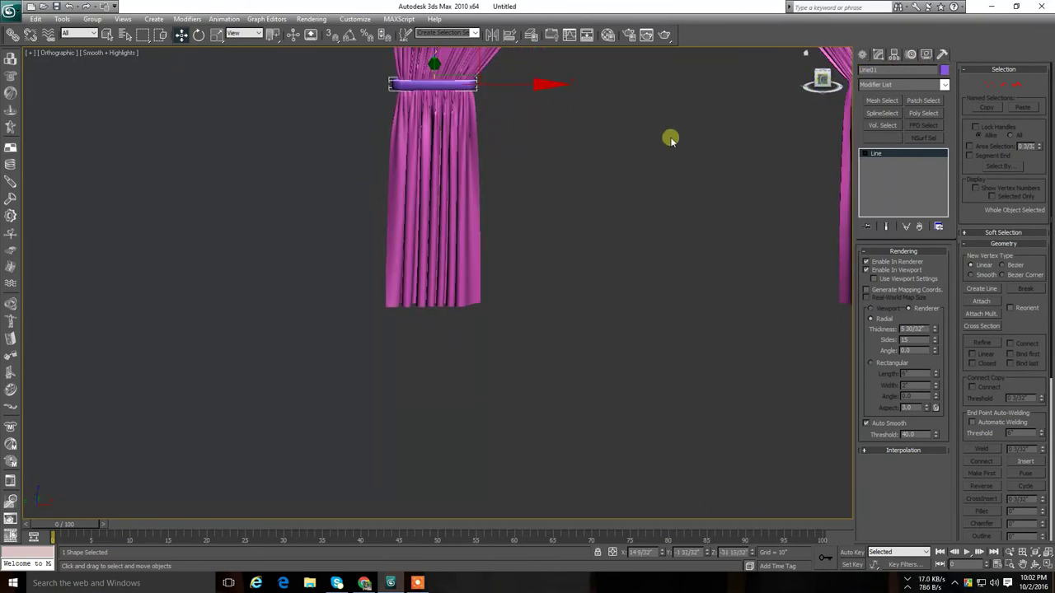
{"action": "key", "text": "f"}
{"action": "scroll", "coordinate": [631, 261], "scroll_direction": "down", "scroll_amount": 3}
{"action": "scroll", "coordinate": [601, 318], "scroll_direction": "down", "scroll_amount": 2}
- Shift-drag an Instance copy of the tie-back along X onto the right curtain
{"action": "left_click", "coordinate": [567, 302]}
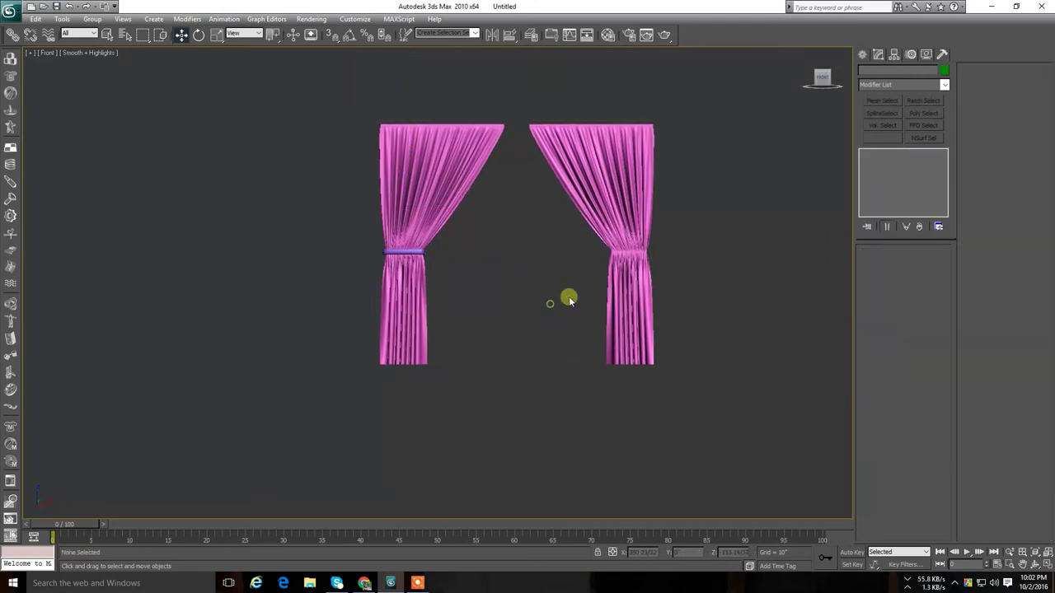
{"action": "scroll", "coordinate": [642, 275], "scroll_direction": "up", "scroll_amount": 2}
{"action": "scroll", "coordinate": [560, 320], "scroll_direction": "up", "scroll_amount": 2}
{"action": "scroll", "coordinate": [544, 321], "scroll_direction": "up", "scroll_amount": 1}
{"action": "left_click", "coordinate": [329, 280]}
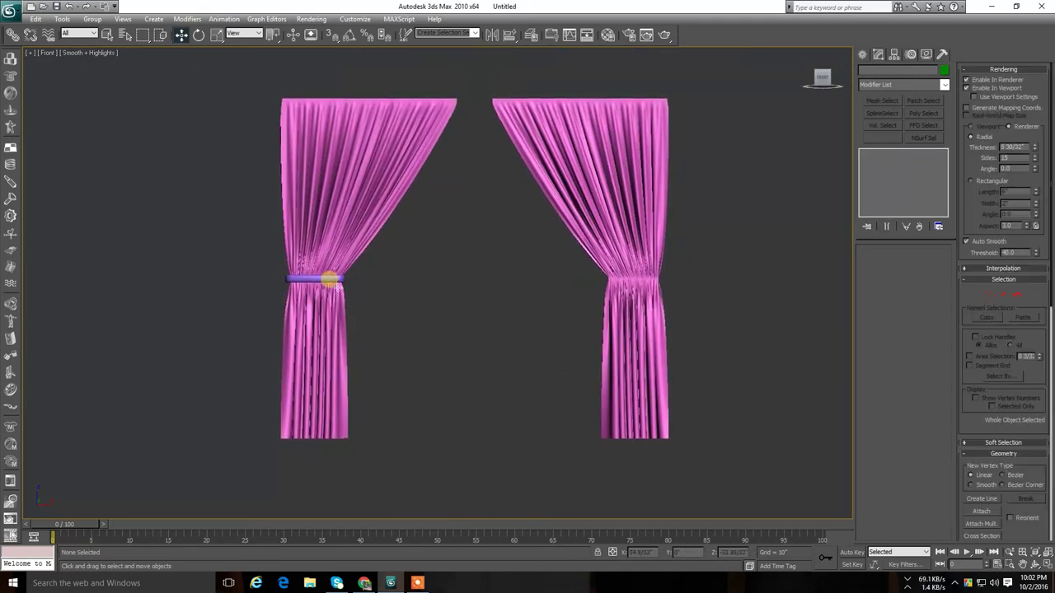
{"action": "left_click_drag", "start_coordinate": [424, 280], "coordinate": [750, 296], "text": "shift"}
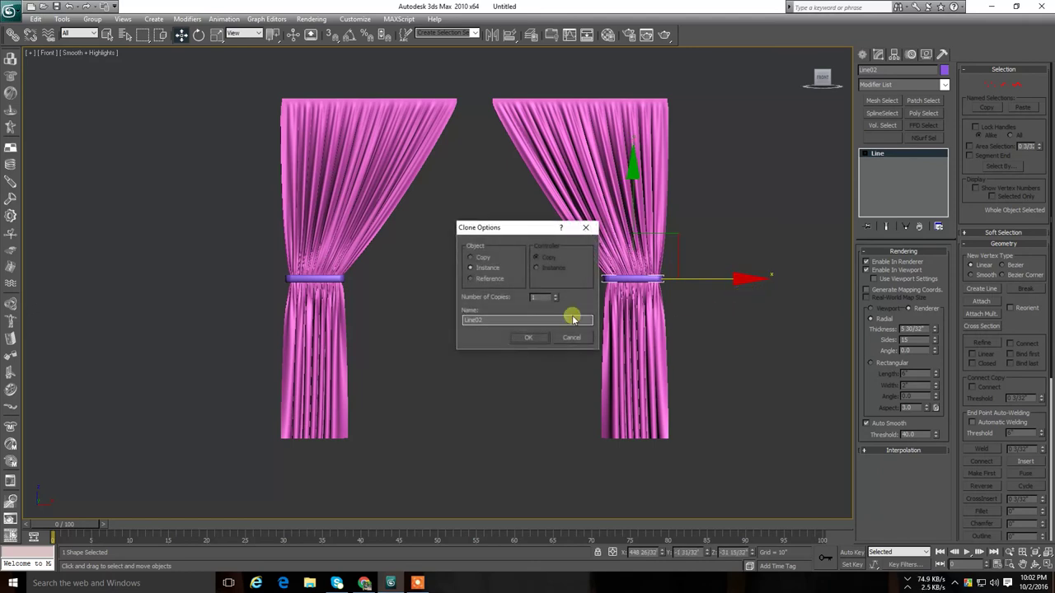
{"action": "left_click", "coordinate": [528, 336]}
{"action": "left_click", "coordinate": [527, 337]}
{"action": "scroll", "coordinate": [527, 337], "scroll_direction": "down", "scroll_amount": 2}
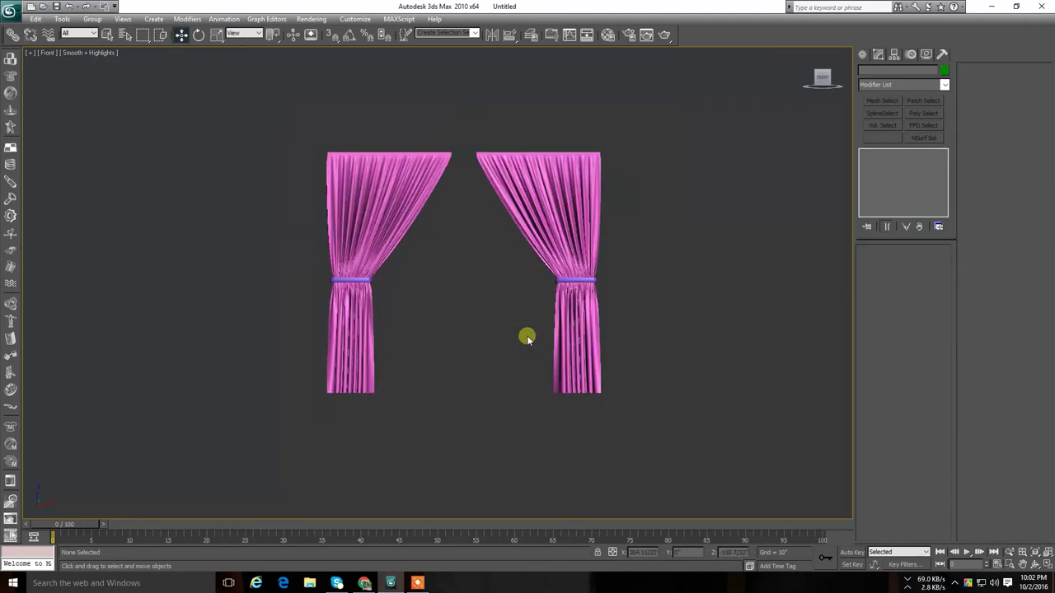
{"action": "mouse_move", "coordinate": [803, 253]}
{"action": "middle_mouse_down"}
{"action": "mouse_move", "coordinate": [697, 266]}
{"action": "mouse_move", "coordinate": [668, 283]}
{"action": "middle_mouse_up"}
- Show the grid and draw a Standard Primitives Plane across the curtain tops
{"action": "key", "text": "g"}
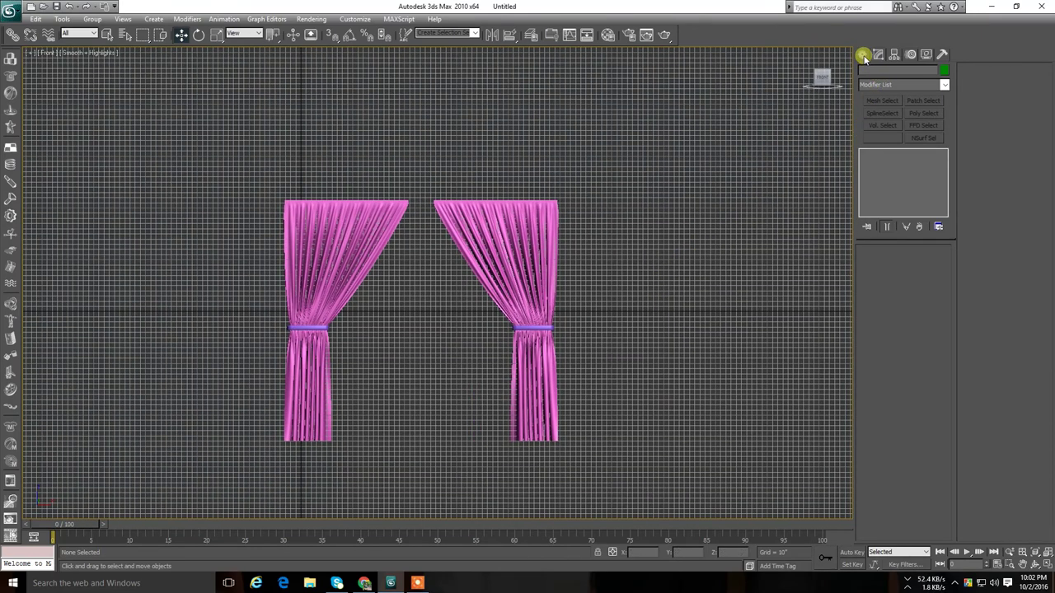
{"action": "left_click", "coordinate": [863, 55]}
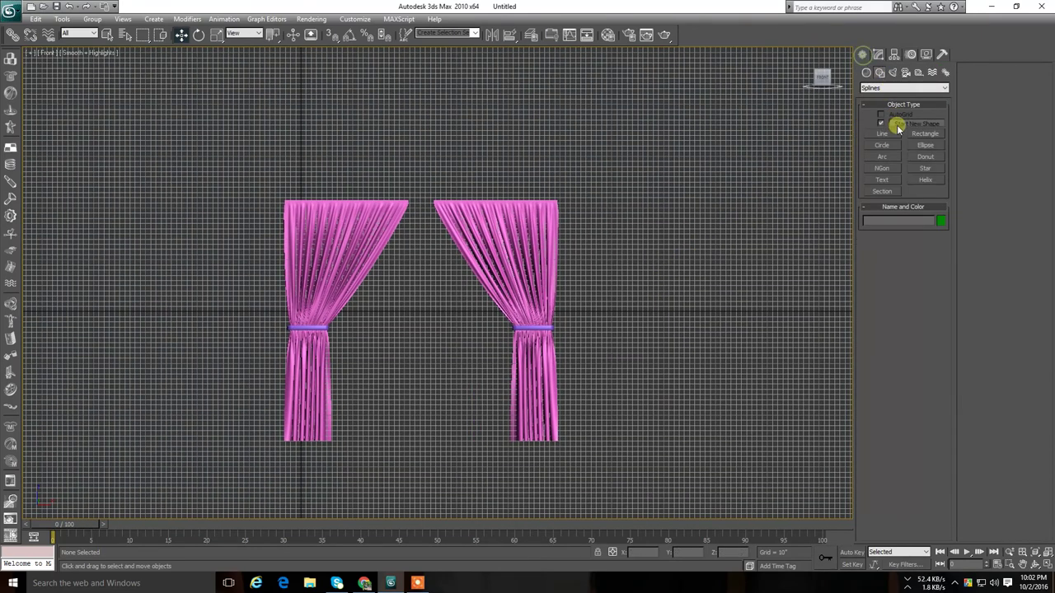
{"action": "left_click", "coordinate": [866, 72]}
{"action": "left_click", "coordinate": [923, 170]}
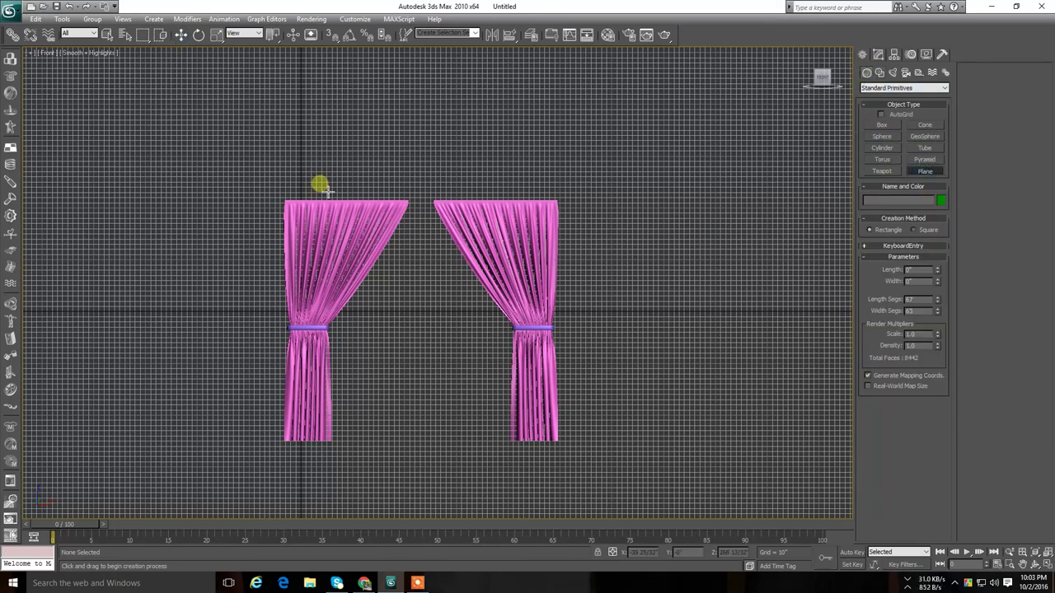
{"action": "left_click_drag", "start_coordinate": [259, 195], "coordinate": [589, 237]}
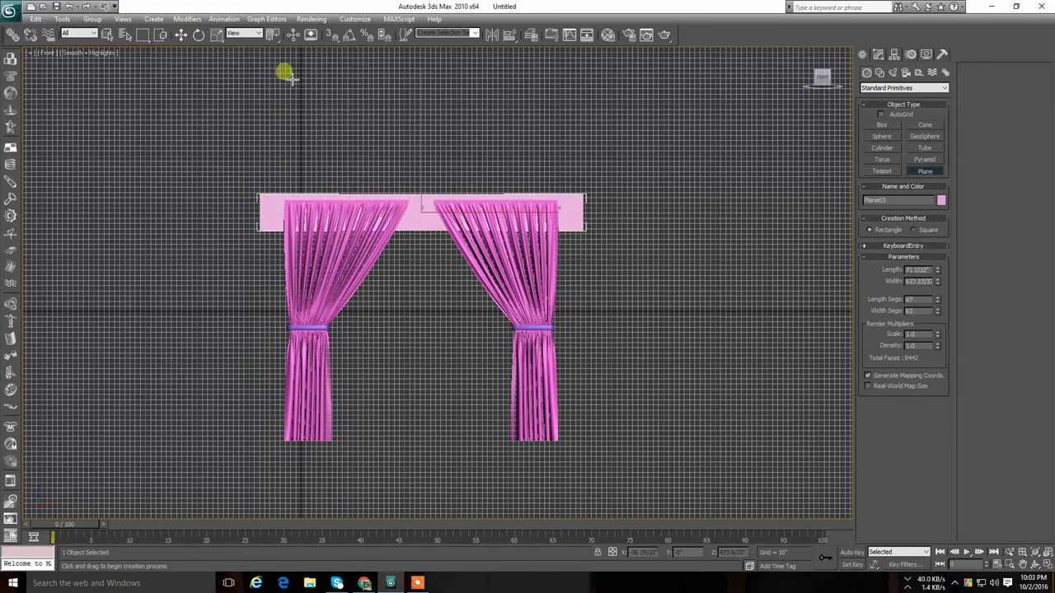
- Shift the plane slightly in depth in Top view, then reframe the Front view
{"action": "left_click", "coordinate": [181, 34]}
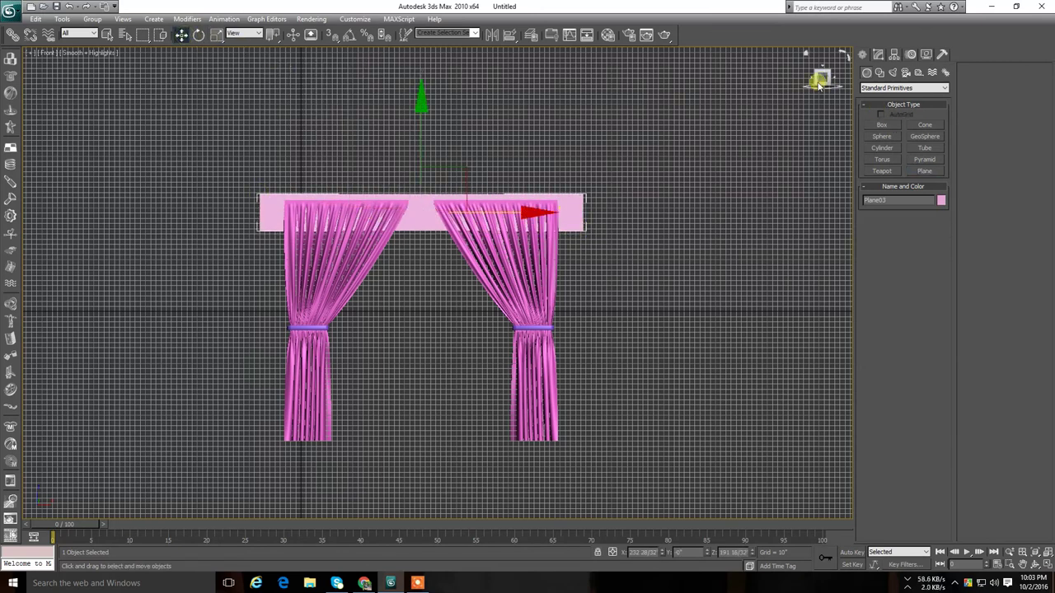
{"action": "key", "text": "t"}
{"action": "left_click_drag", "start_coordinate": [568, 196], "coordinate": [567, 191]}
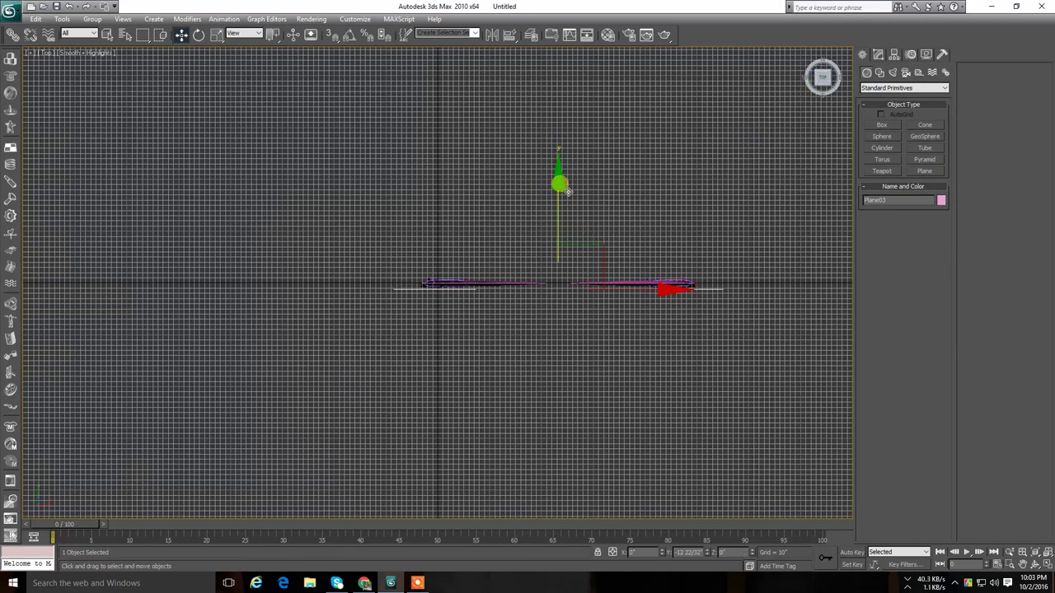
{"action": "key", "text": "f"}
{"action": "middle_click_drag", "start_coordinate": [678, 212], "coordinate": [624, 217]}
{"action": "left_click", "coordinate": [752, 176]}
{"action": "scroll", "coordinate": [750, 181], "scroll_direction": "down", "scroll_amount": 2}
{"action": "middle_click_drag", "start_coordinate": [744, 181], "coordinate": [672, 206]}
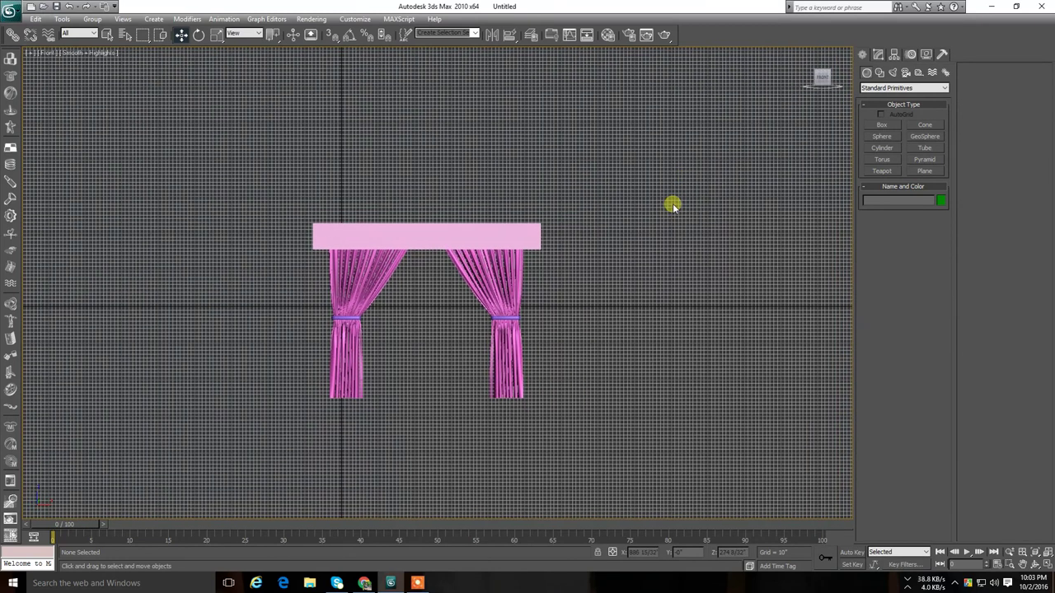
- Raise the plane just above the curtains and scale it to span both
{"action": "left_click", "coordinate": [488, 236]}
{"action": "left_click_drag", "start_coordinate": [436, 136], "coordinate": [438, 122]}
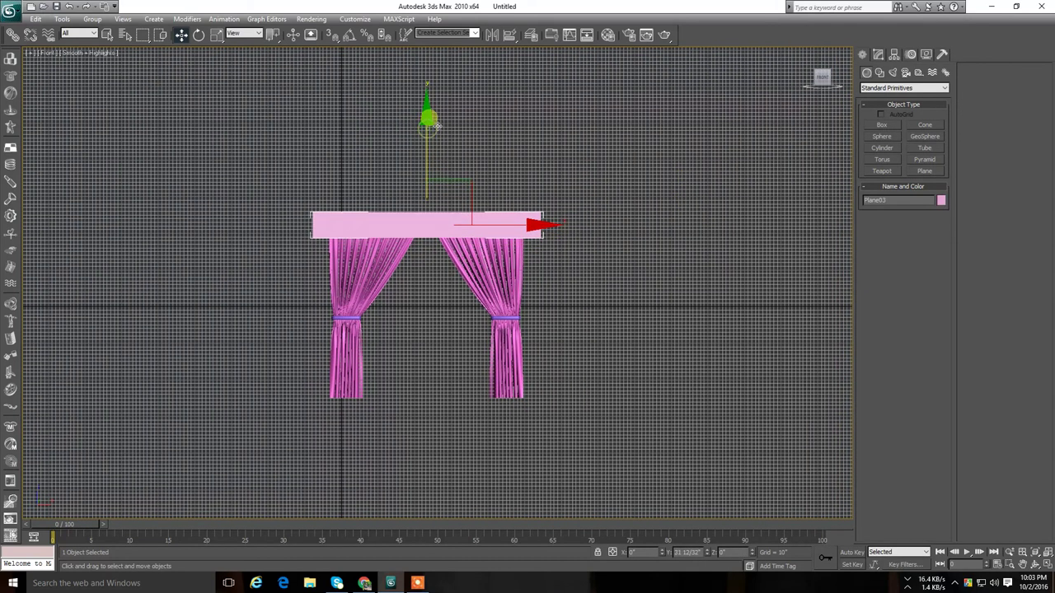
{"action": "left_click", "coordinate": [216, 35]}
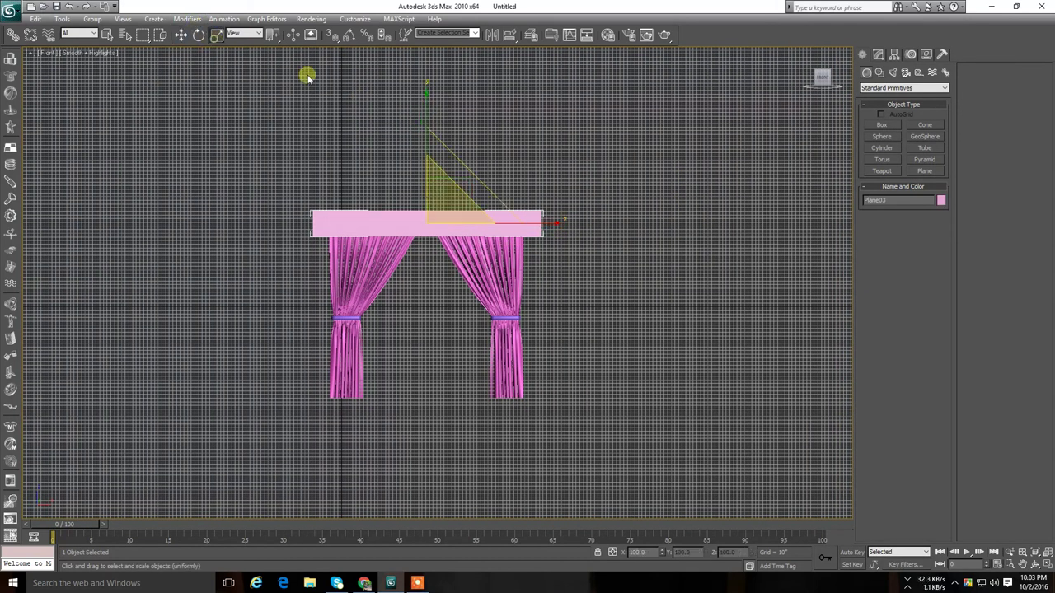
{"action": "left_click", "coordinate": [181, 35]}
{"action": "left_click", "coordinate": [592, 265]}
- Hide the viewport grid and square up the Front view on the finished drapes
{"action": "scroll", "coordinate": [592, 266], "scroll_direction": "down", "scroll_amount": 2}
{"action": "scroll", "coordinate": [592, 265], "scroll_direction": "up", "scroll_amount": 2}
{"action": "scroll", "coordinate": [591, 266], "scroll_direction": "down", "scroll_amount": 2}
{"action": "middle_click_drag", "start_coordinate": [592, 265], "coordinate": [581, 267]}
{"action": "key", "text": "g"}
{"action": "mouse_move", "coordinate": [820, 77]}
{"action": "left_mouse_down"}
{"action": "mouse_move", "coordinate": [777, 85]}
{"action": "mouse_move", "coordinate": [822, 78]}
{"action": "left_mouse_up"}
{"action": "left_click", "coordinate": [820, 78]}
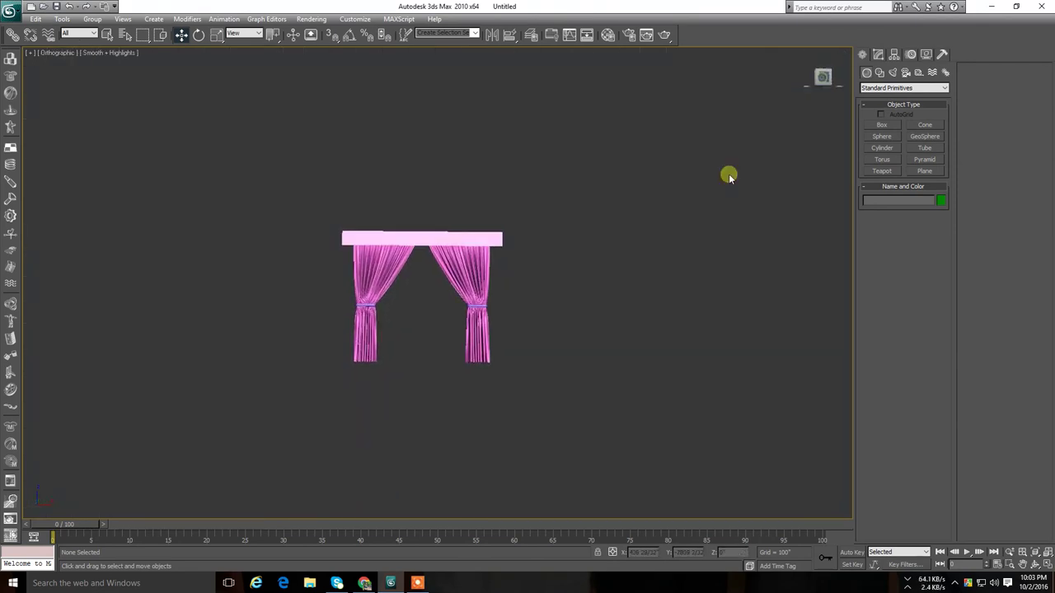
{"action": "middle_click_drag", "start_coordinate": [618, 254], "coordinate": [581, 250]}
{"action": "scroll", "coordinate": [602, 244], "scroll_direction": "down", "scroll_amount": 3}
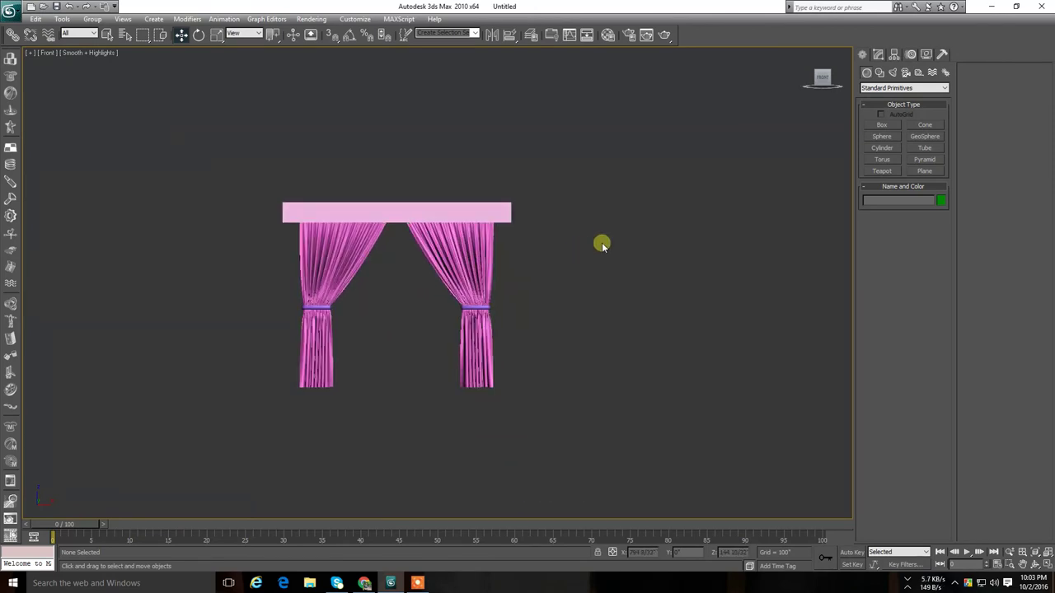
{"action": "left_click", "coordinate": [419, 582]}
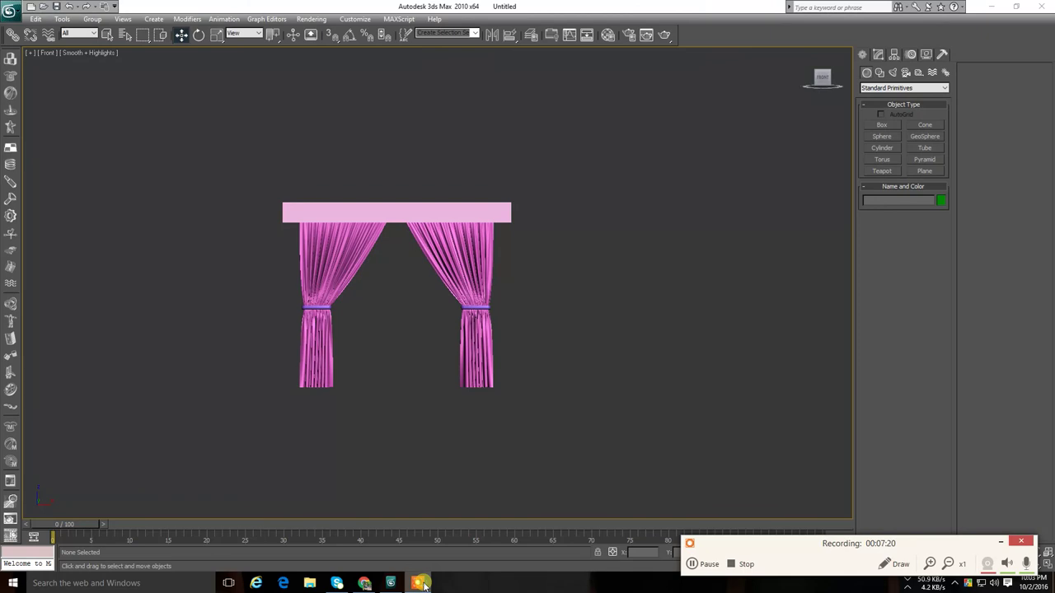
{"action": "left_click", "coordinate": [1001, 543]}
{"action": "scroll", "coordinate": [476, 439], "scroll_direction": "down", "scroll_amount": 3}
{"action": "scroll", "coordinate": [475, 441], "scroll_direction": "up", "scroll_amount": 3}
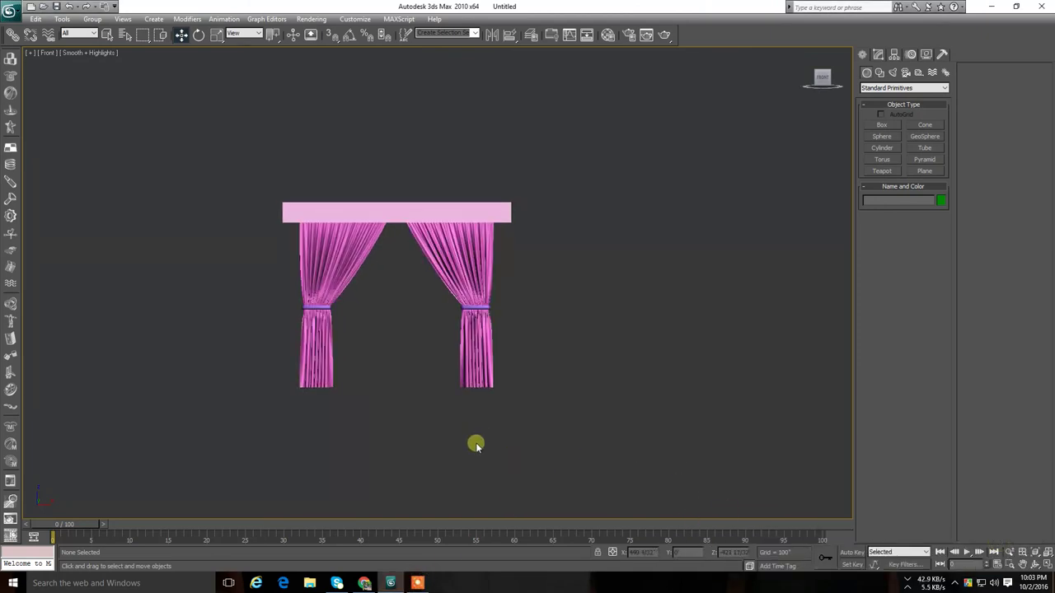
{"action": "left_click", "coordinate": [419, 582]}
{"action": "scroll", "coordinate": [536, 409], "scroll_direction": "up", "scroll_amount": 1}
{"action": "scroll", "coordinate": [542, 404], "scroll_direction": "up", "scroll_amount": 1}
{"action": "scroll", "coordinate": [544, 403], "scroll_direction": "down", "scroll_amount": 1}
{"action": "mouse_move", "coordinate": [827, 83]}
{"action": "left_mouse_down"}
{"action": "mouse_move", "coordinate": [520, 75]}
{"action": "mouse_move", "coordinate": [768, 80]}
{"action": "left_mouse_up"}
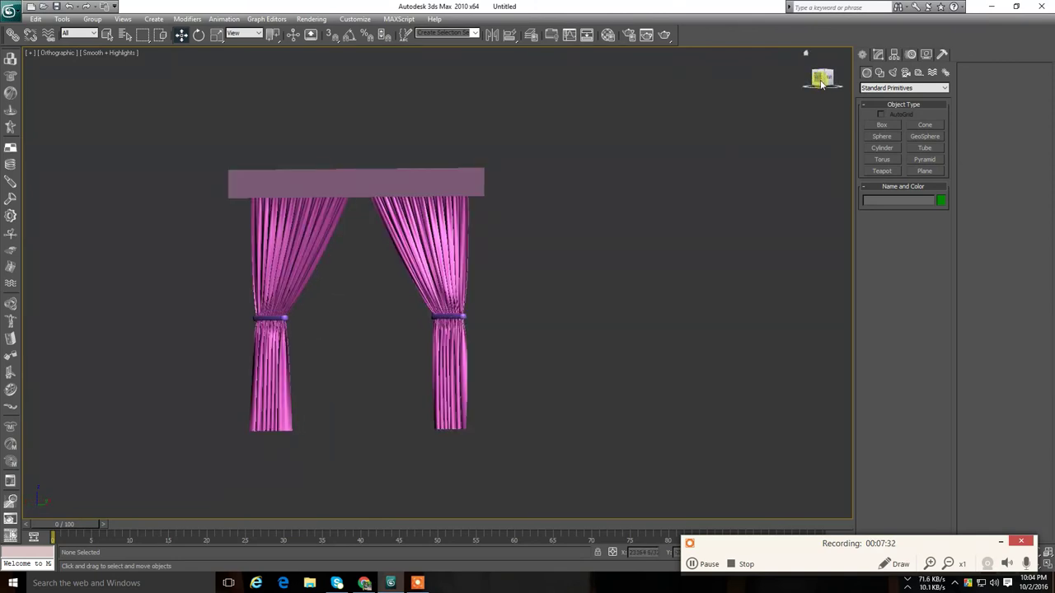
{"action": "left_click", "coordinate": [821, 82]}
{"action": "scroll", "coordinate": [712, 188], "scroll_direction": "down", "scroll_amount": 2}
{"action": "scroll", "coordinate": [711, 186], "scroll_direction": "down", "scroll_amount": 2}
{"action": "middle_click_drag", "start_coordinate": [695, 193], "coordinate": [762, 202]}
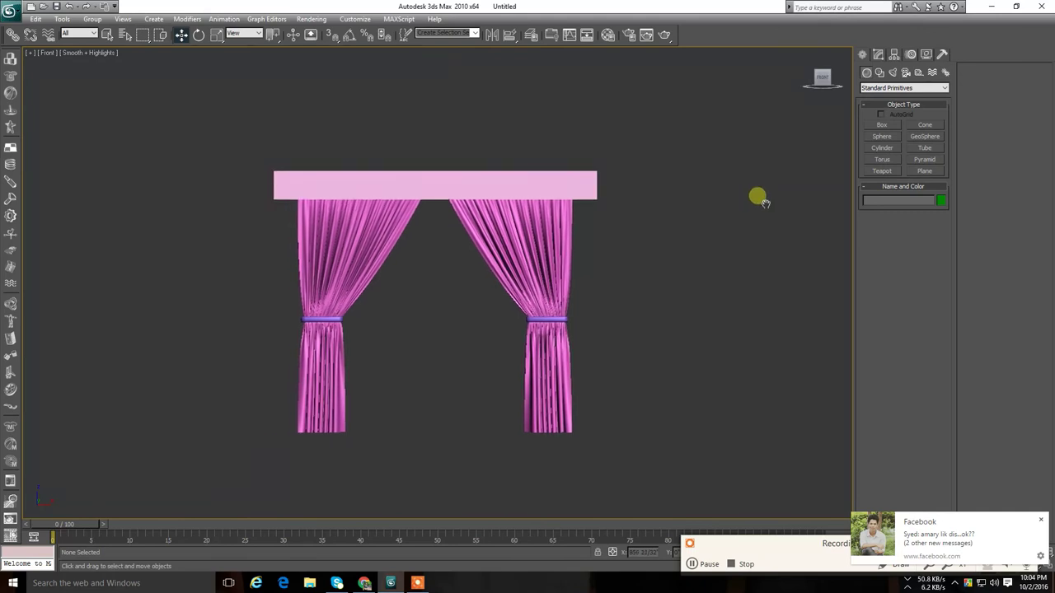
{"action": "left_click", "coordinate": [1040, 523]}
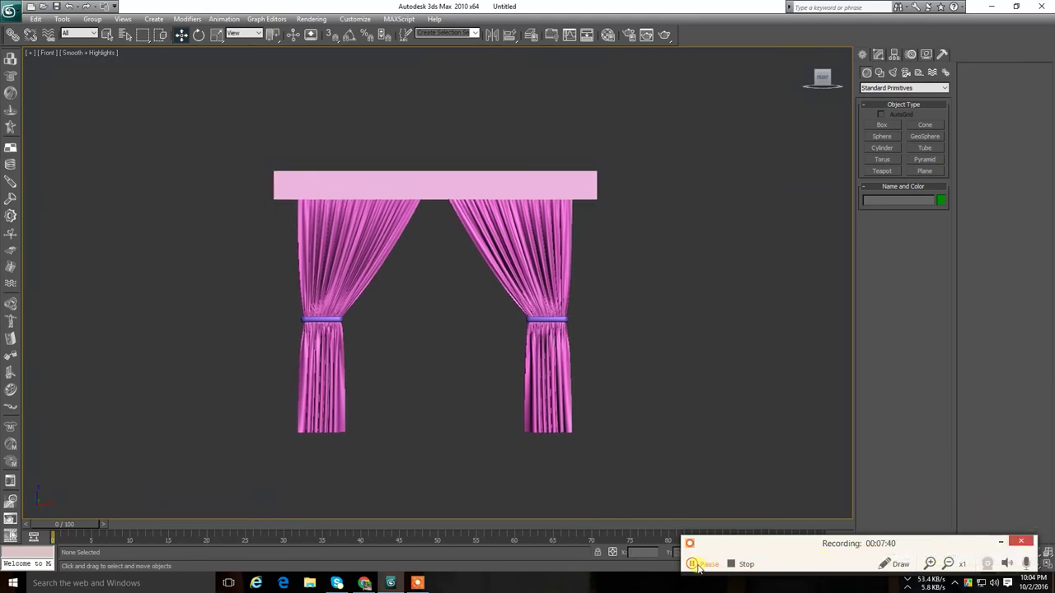